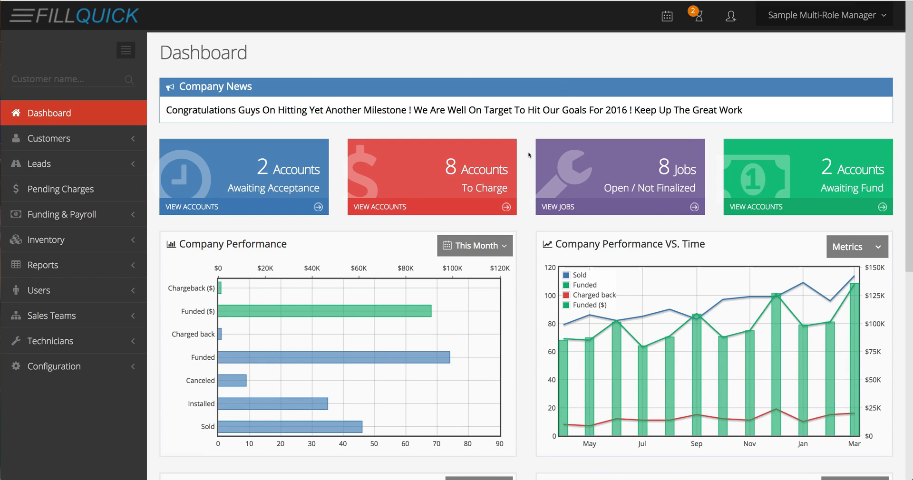
# Open the list of open jobs and start finalizing the 9:00 AM Scottsdale install on April 13, 2017.
pyautogui.scroll(-1, 528, 155)
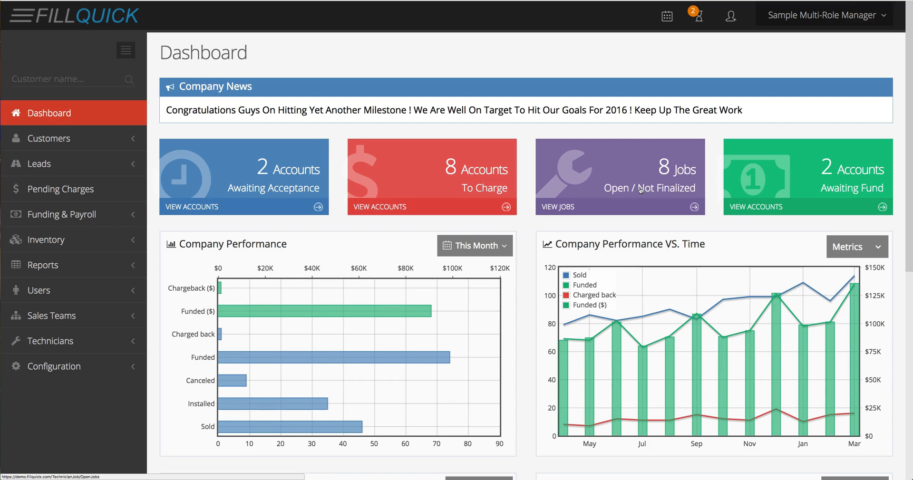
pyautogui.click(649, 204)
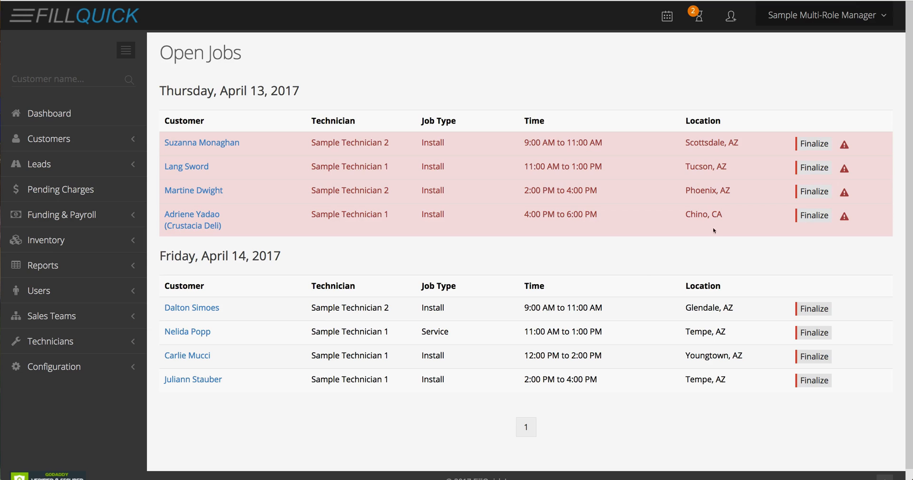
pyautogui.click(812, 145)
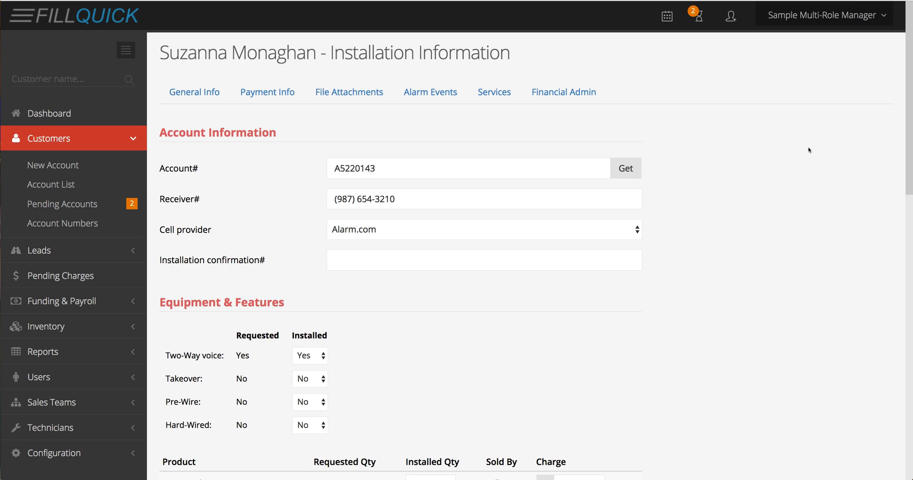
# Examine the installation form's account, equipment, zones and note sections.
pyautogui.scroll(-5, 789, 280)
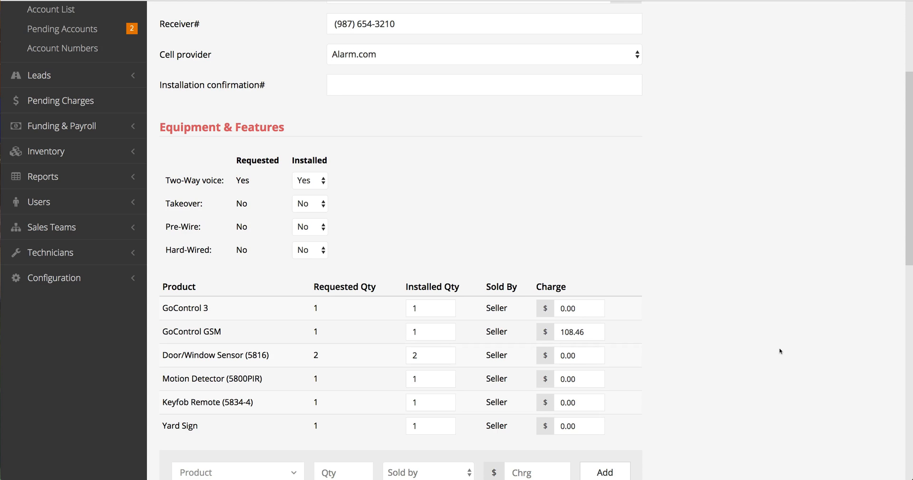
pyautogui.scroll(-4, 780, 351)
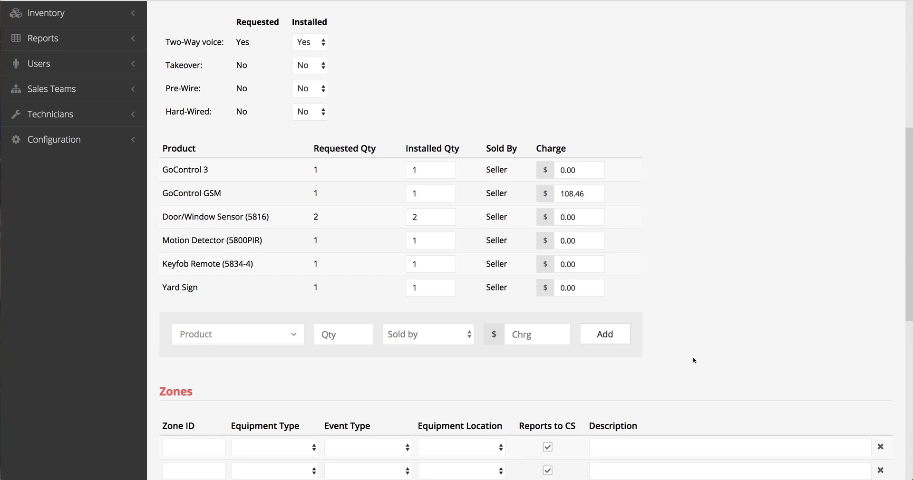
pyautogui.scroll(-8, 695, 362)
pyautogui.scroll(1, 696, 362)
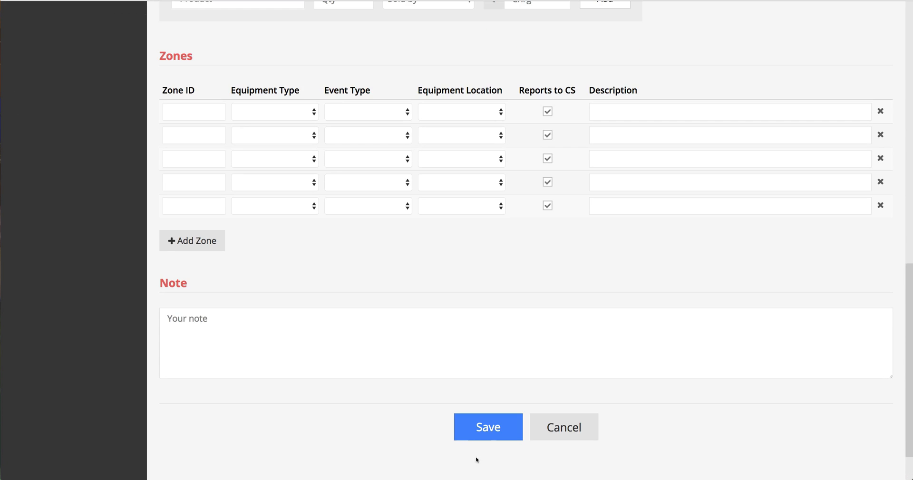
pyautogui.scroll(4, 723, 354)
pyautogui.scroll(3, 713, 352)
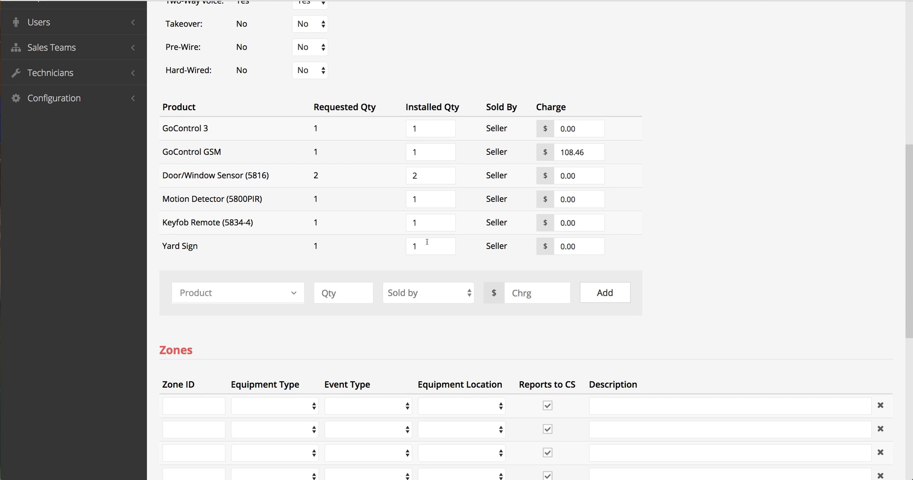
pyautogui.scroll(1, 427, 242)
pyautogui.scroll(2, 427, 242)
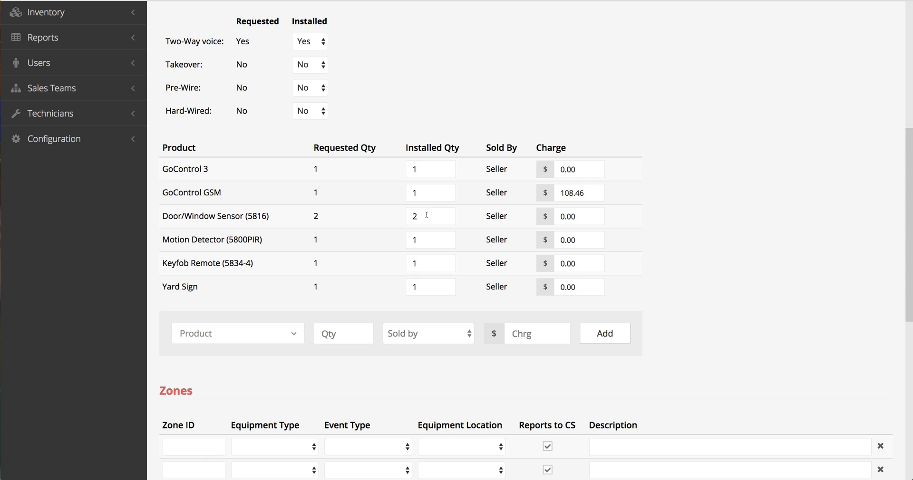
# Set the installed quantity of the Door/Window Sensor (5816) to 3.
pyautogui.click(426, 215)
pyautogui.press('BackSpace')
pyautogui.write('3')
pyautogui.press('Tab')
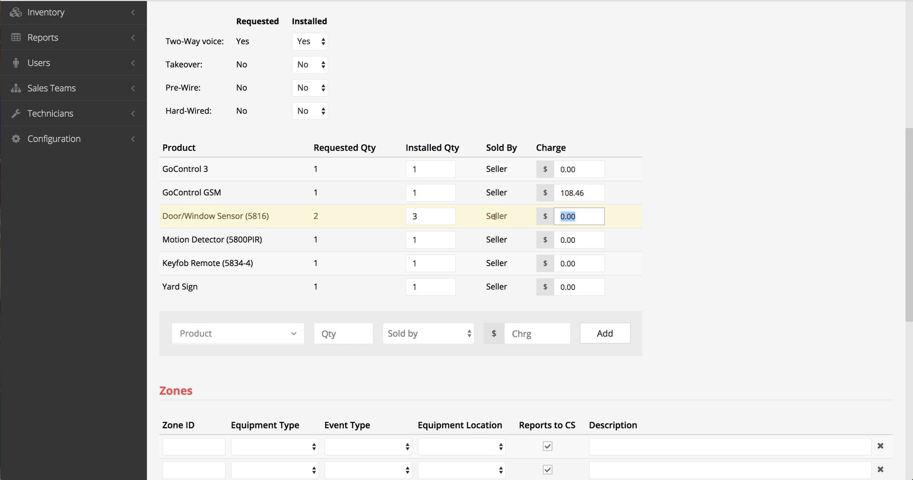
# Add a Smoke Detector (5808W3) to the installed equipment with quantity 1, sold by Technician, at a charge of $250.00.
pyautogui.scroll(-1, 495, 217)
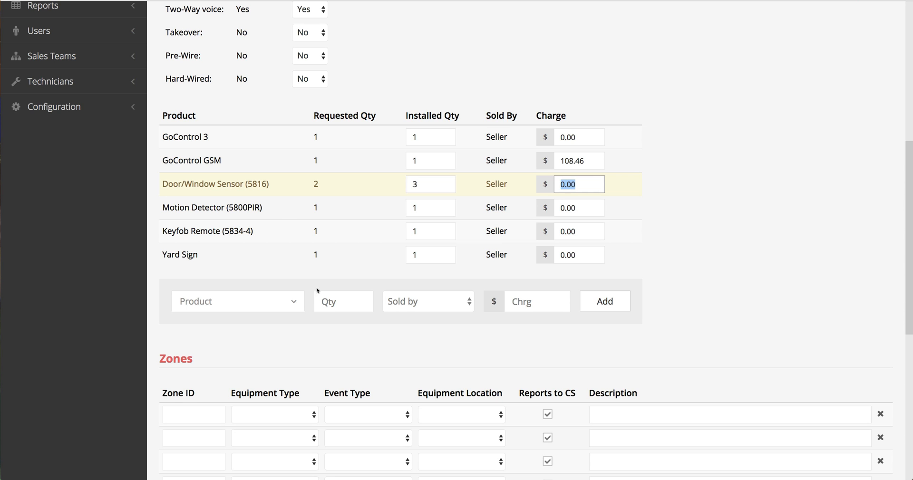
pyautogui.click(289, 304)
pyautogui.click(288, 304)
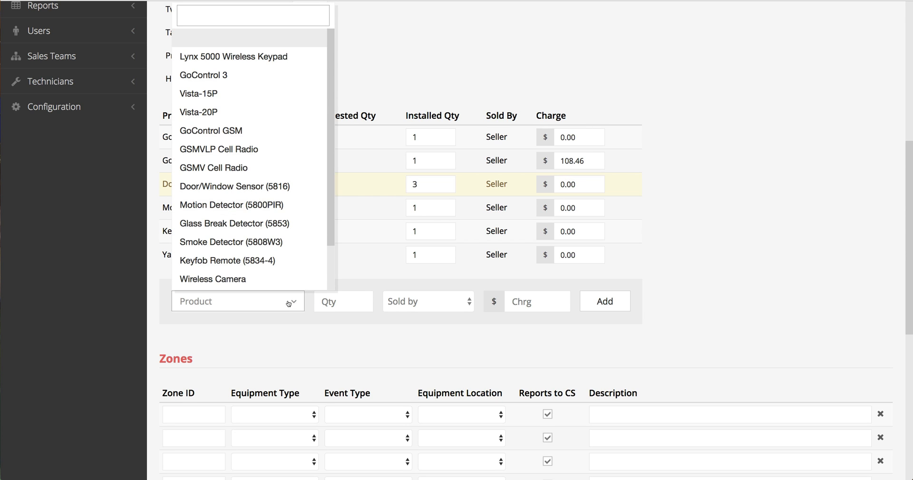
pyautogui.write('smoke')
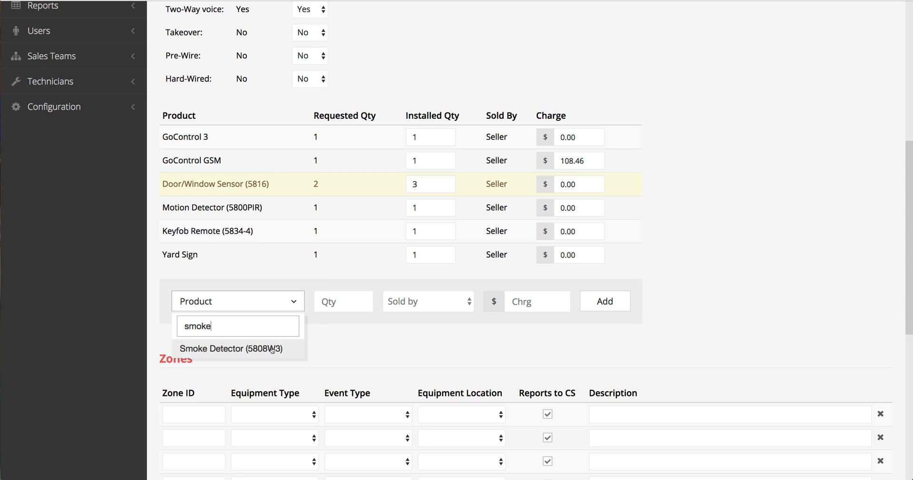
pyautogui.click(271, 350)
pyautogui.click(328, 302)
pyautogui.write('1')
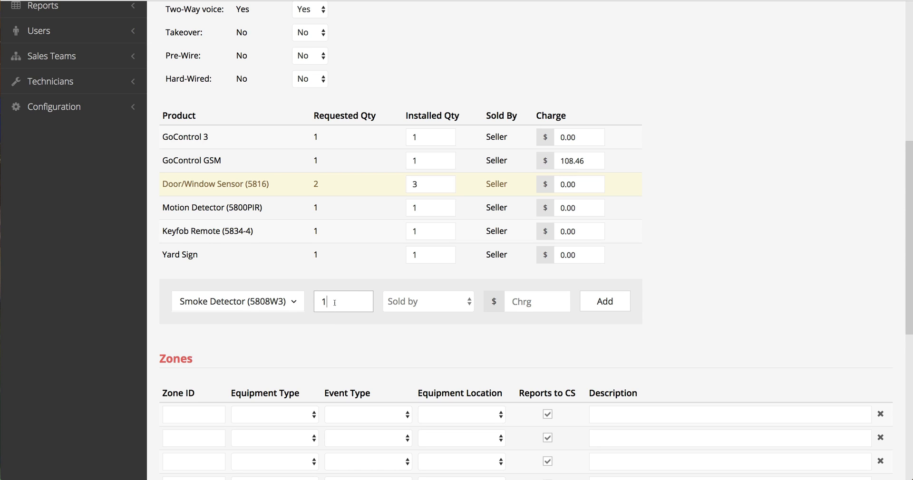
pyautogui.click(411, 303)
pyautogui.click(413, 327)
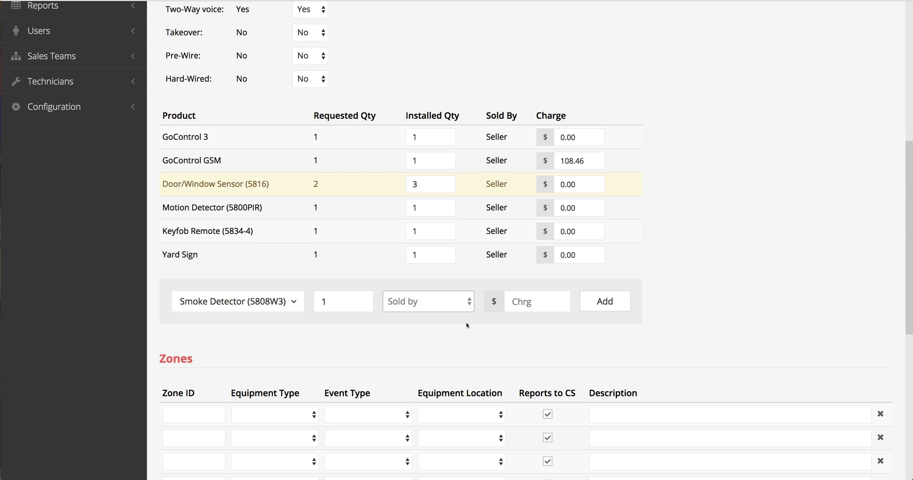
pyautogui.press('Tab')
pyautogui.write('250.00')
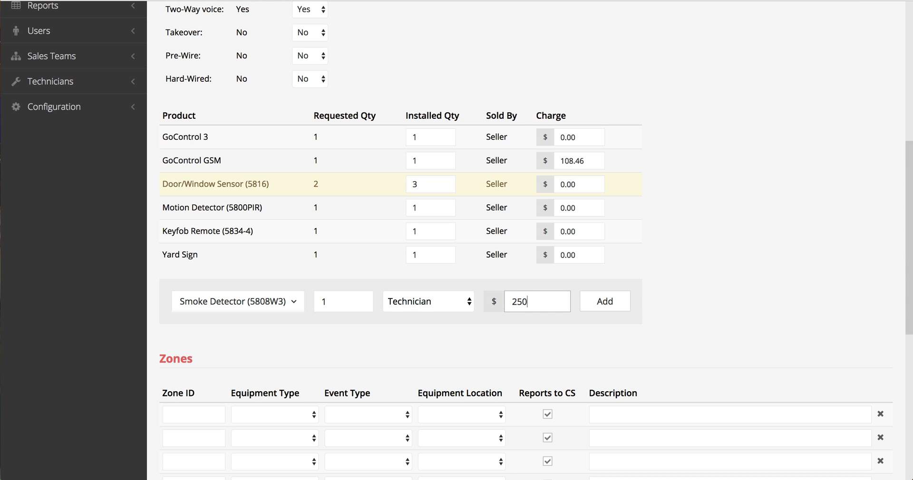
pyautogui.click(617, 307)
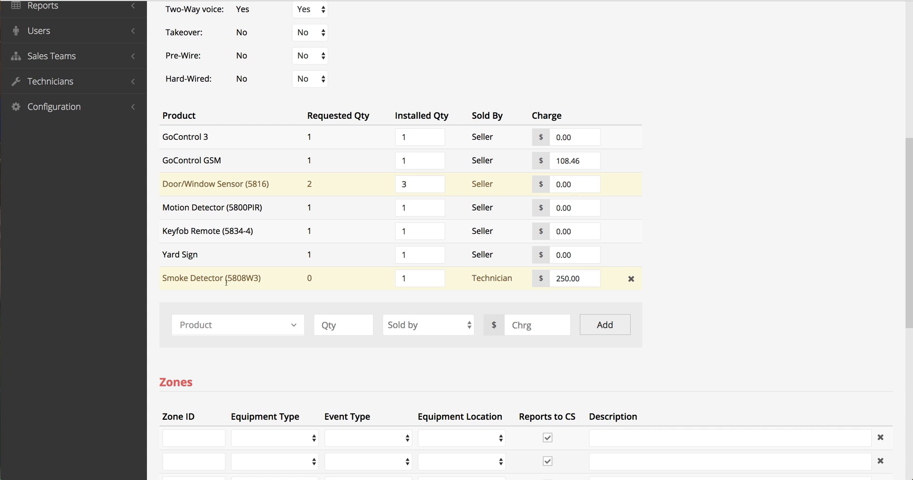
# Check the installation form once more and save it to finalize the job.
pyautogui.scroll(8, 226, 282)
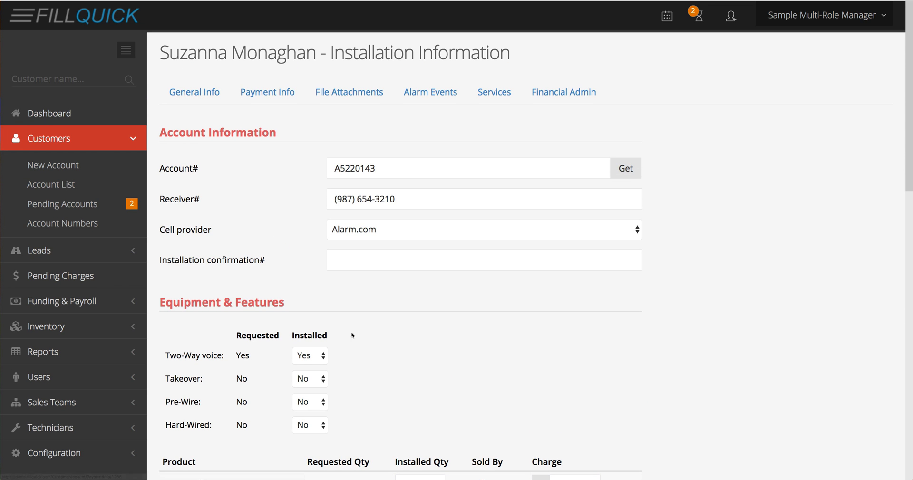
pyautogui.scroll(-15, 354, 275)
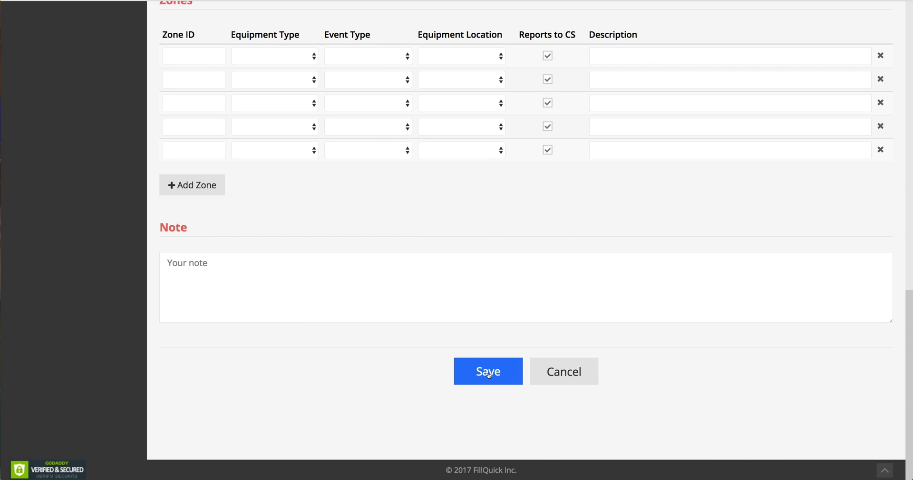
pyautogui.click(489, 375)
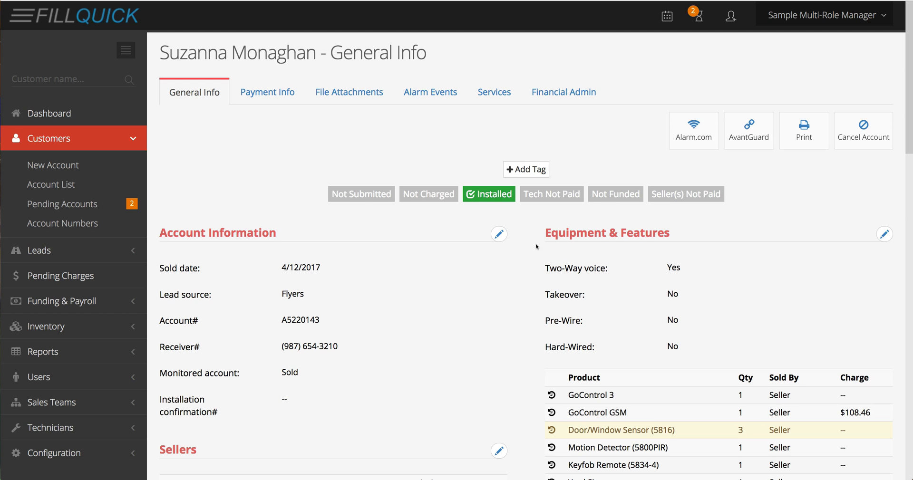
# Return to the dashboard and open Technician Payroll from the weekly funding and payroll tasks.
pyautogui.click(47, 113)
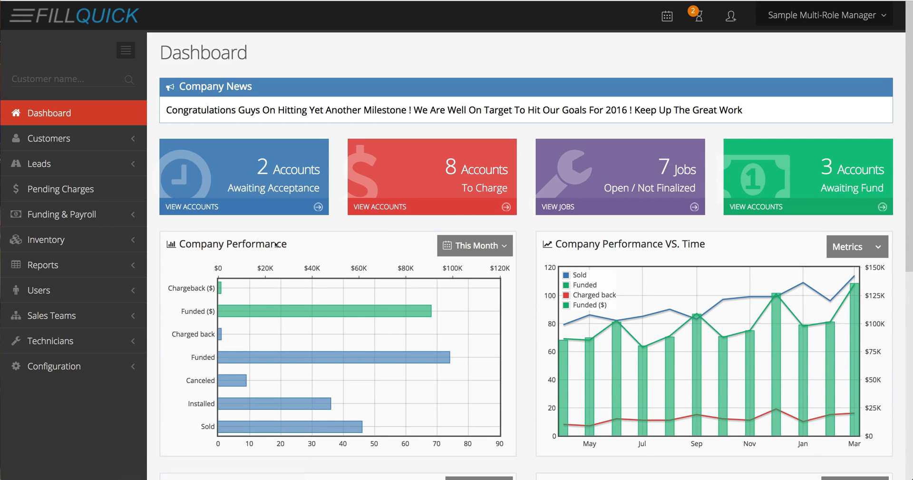
pyautogui.click(96, 217)
pyautogui.scroll(-2, 91, 200)
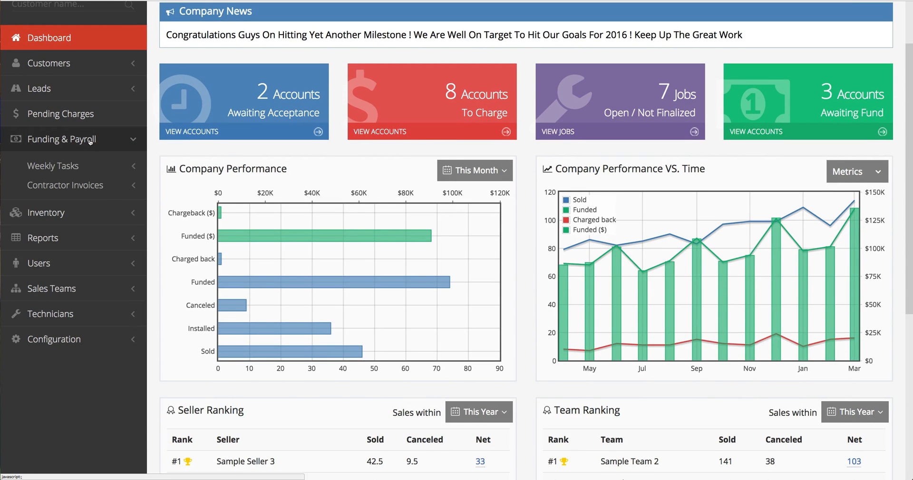
pyautogui.click(72, 166)
pyautogui.scroll(-1, 77, 180)
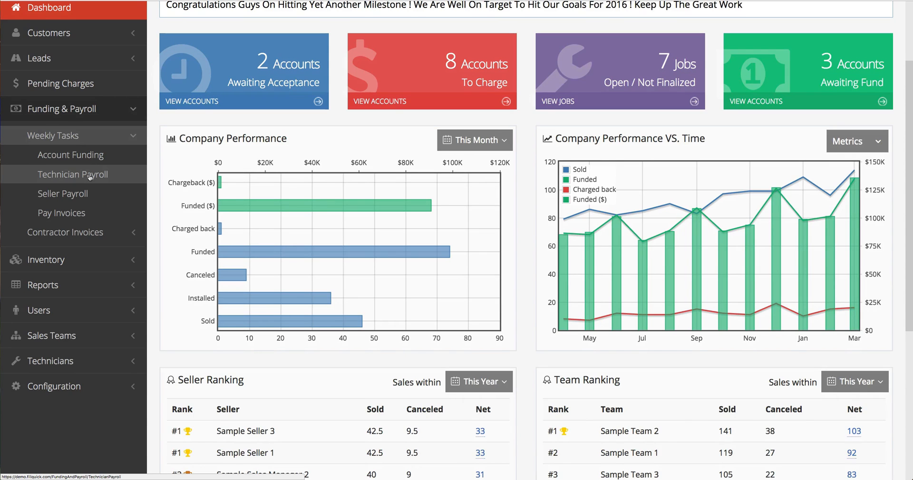
pyautogui.click(90, 176)
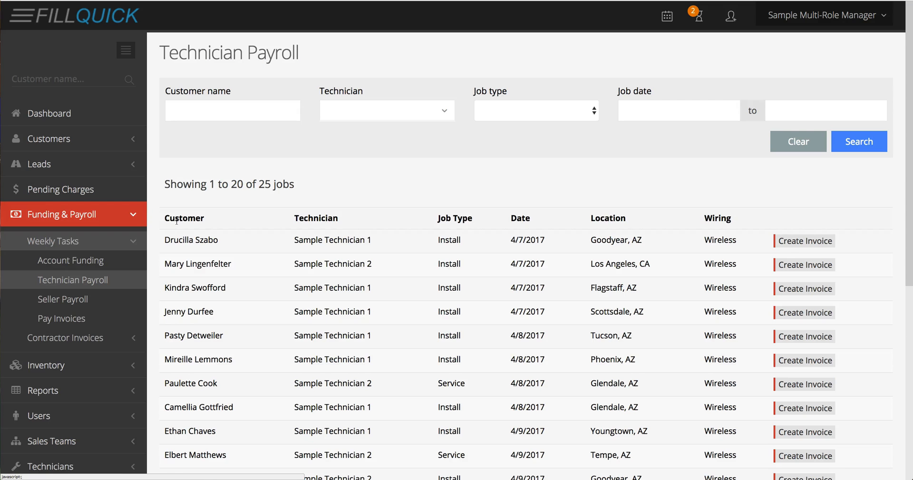
# Find the 4/13/2017 Scottsdale install on the second page of payroll jobs and start creating its technician invoice.
pyautogui.scroll(-7, 290, 361)
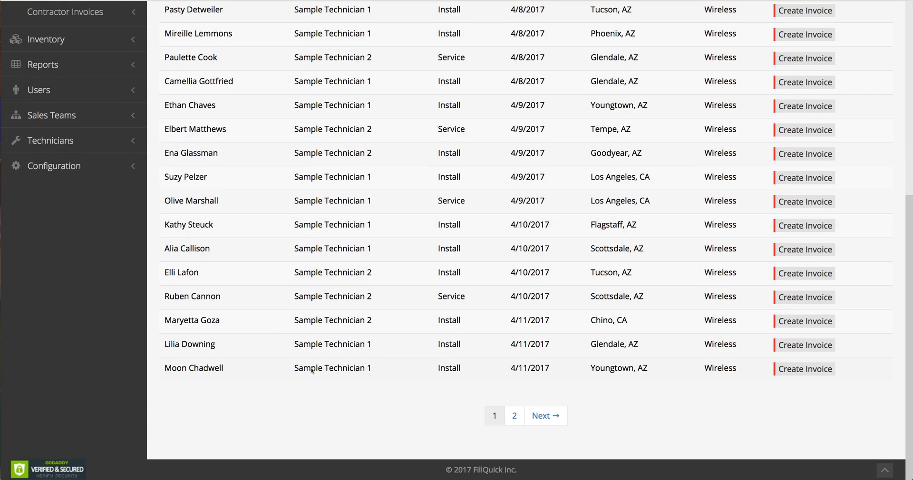
pyautogui.scroll(3, 311, 368)
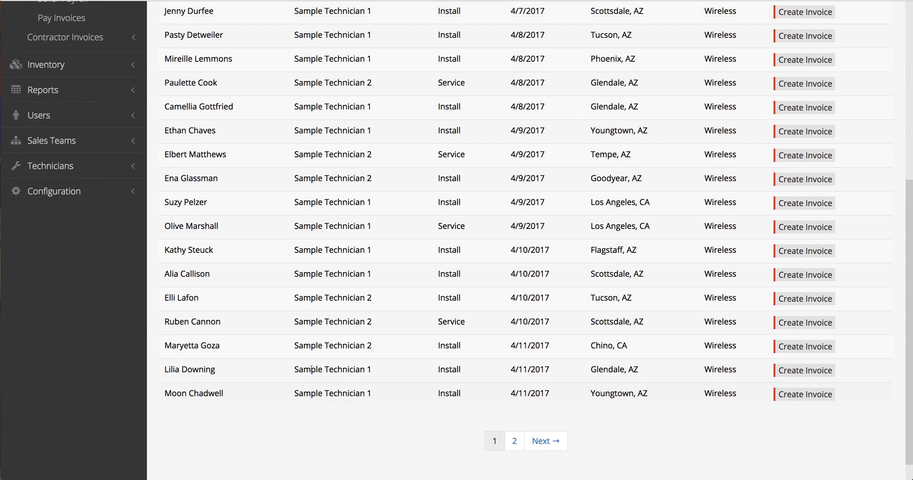
pyautogui.scroll(1, 311, 368)
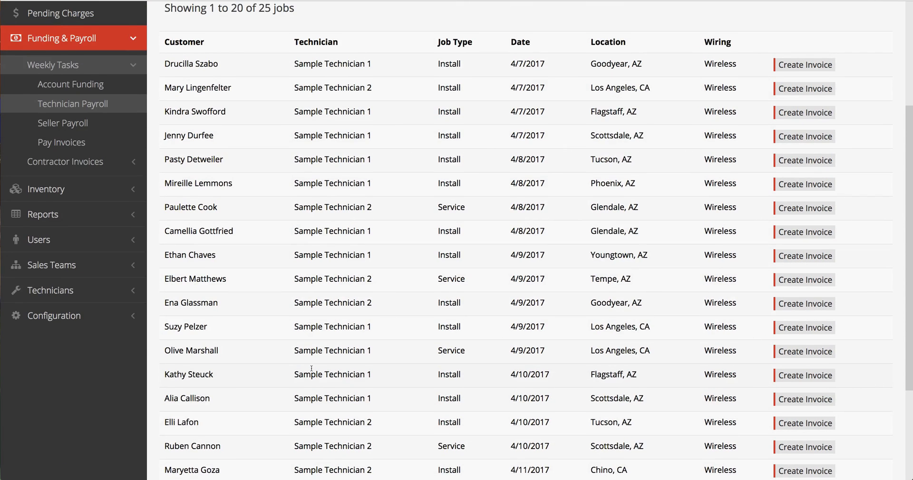
pyautogui.scroll(1, 311, 369)
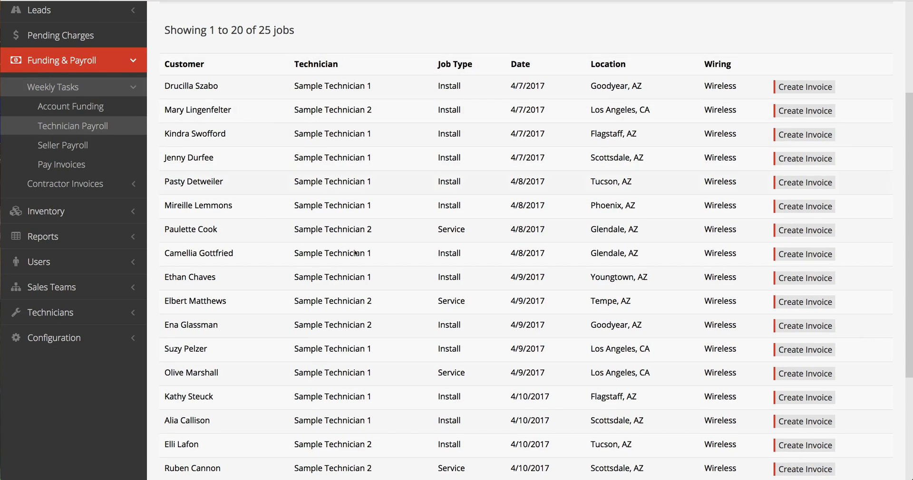
pyautogui.scroll(-5, 356, 253)
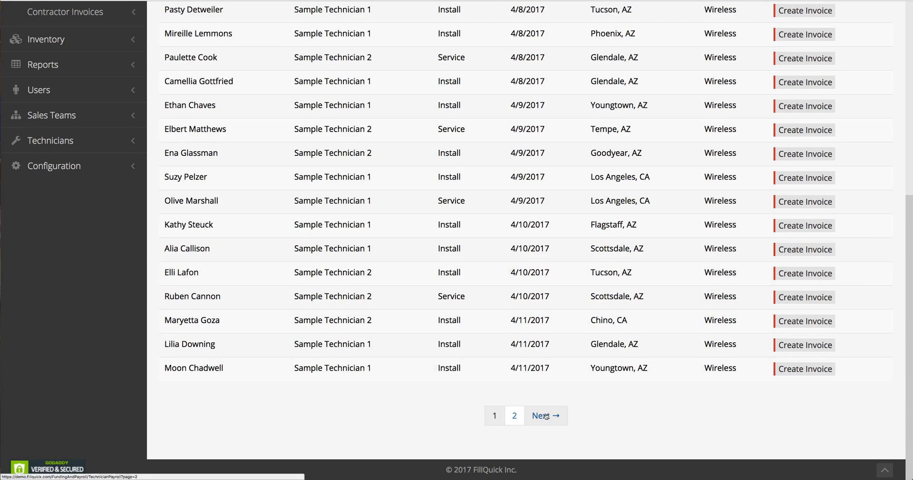
pyautogui.click(546, 417)
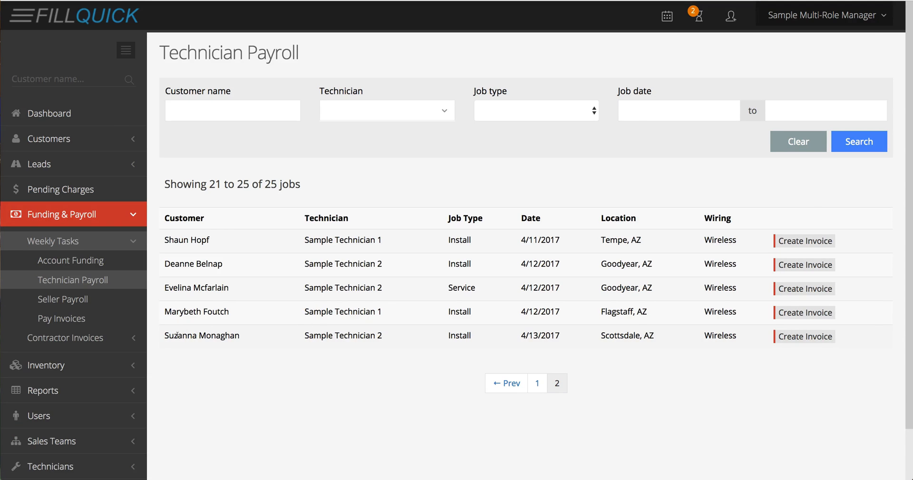
pyautogui.moveTo(177, 335); pyautogui.dragTo(244, 338)
pyautogui.click(247, 377)
pyautogui.click(800, 336)
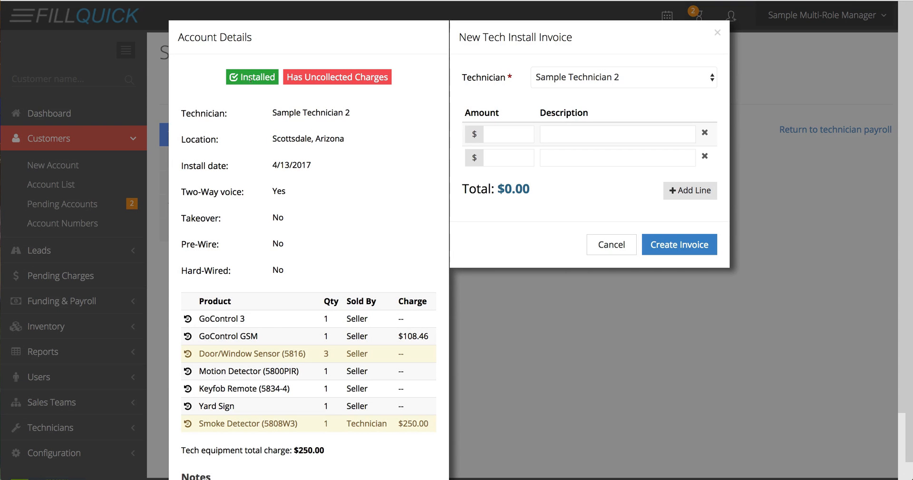
# Review the account details, equipment charges and notes beside the new tech install invoice, and cancel the invoice.
pyautogui.scroll(-3, 311, 228)
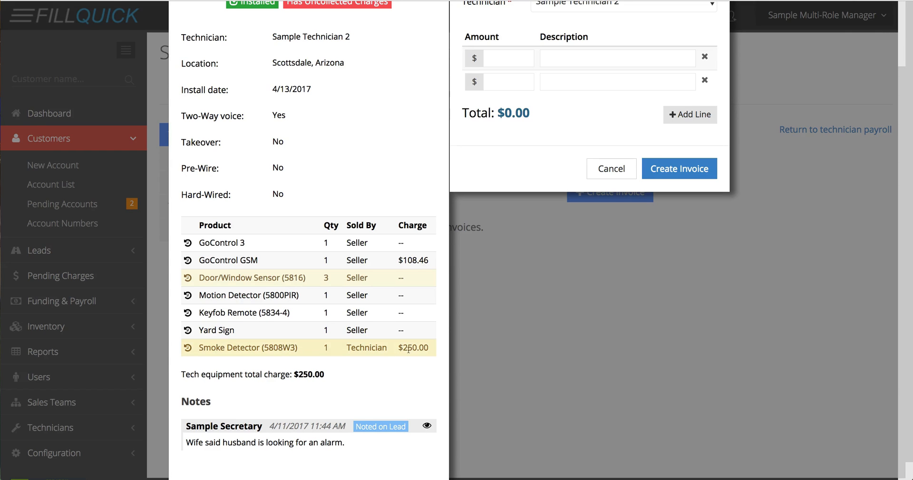
pyautogui.scroll(3, 312, 375)
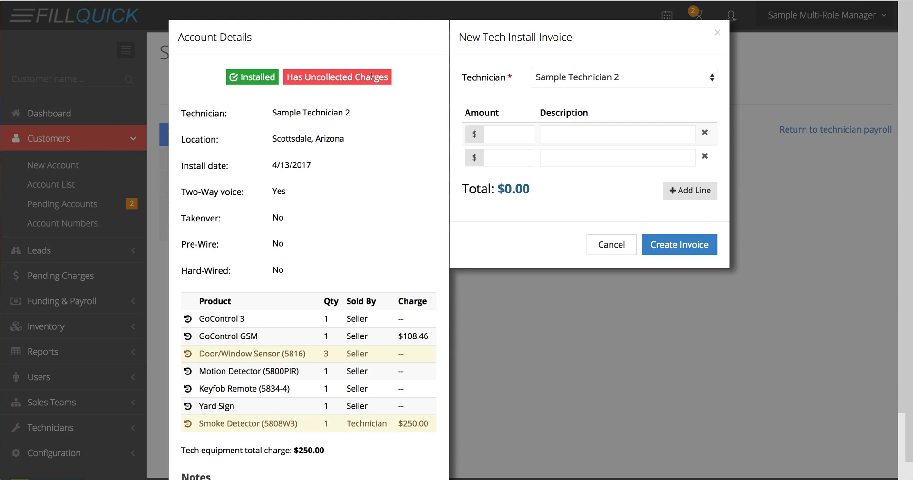
pyautogui.scroll(-3, 354, 354)
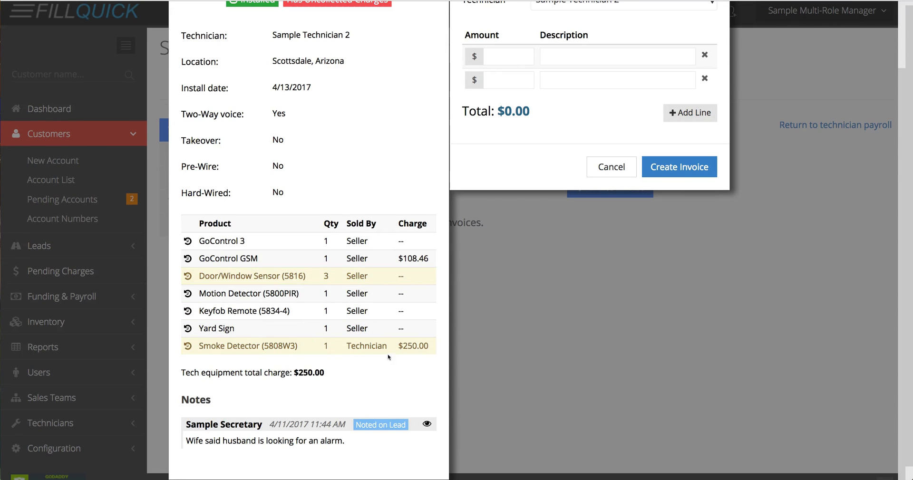
pyautogui.scroll(3, 385, 360)
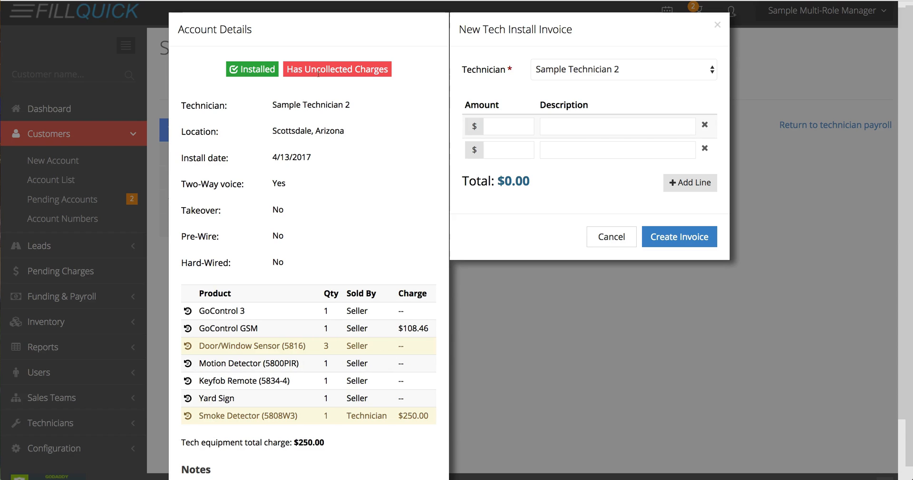
pyautogui.click(610, 237)
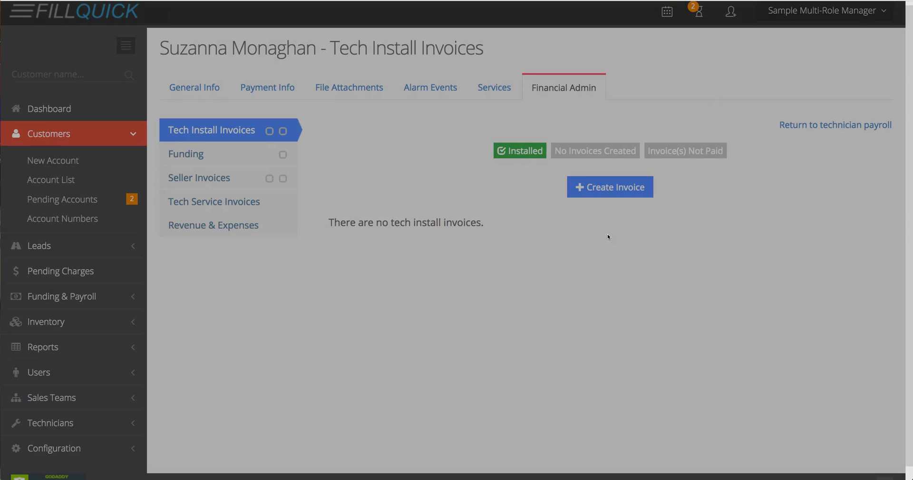
# Open the customer's payment info and examine the breakdown of the setup and service fees and the remaining balance.
pyautogui.click(287, 93)
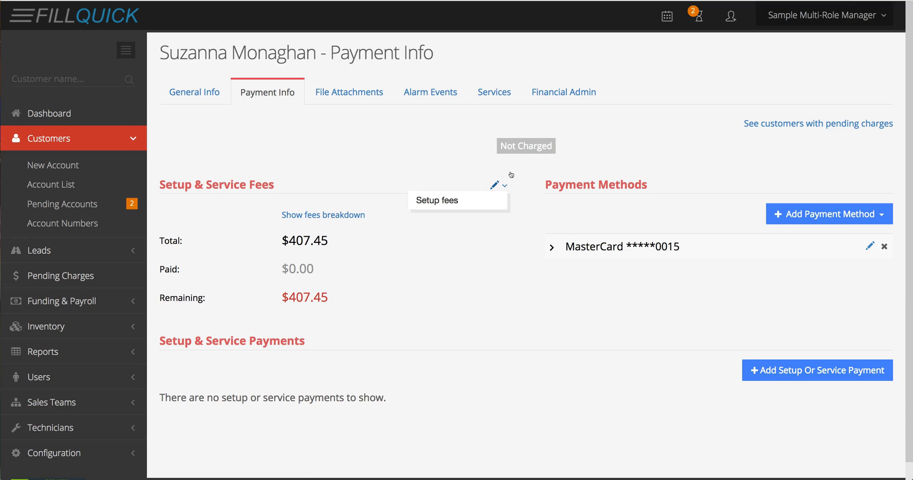
pyautogui.moveTo(293, 295); pyautogui.dragTo(330, 288)
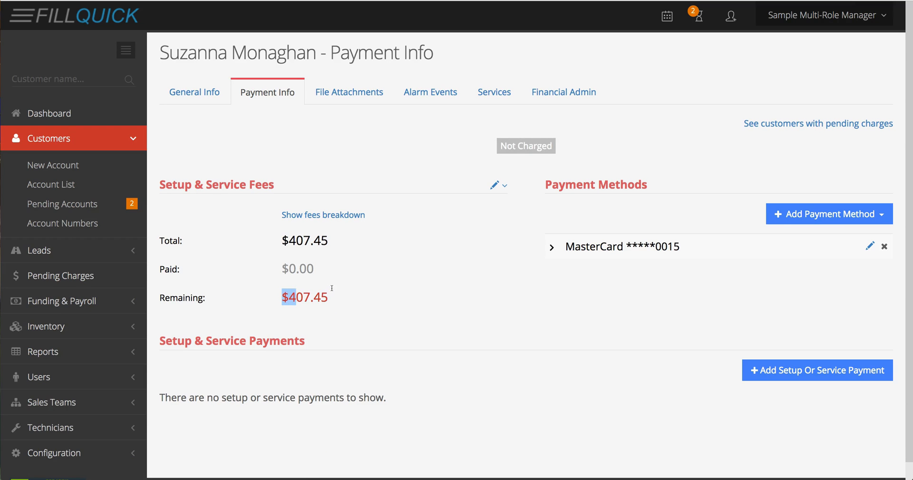
pyautogui.click(328, 299)
pyautogui.click(319, 216)
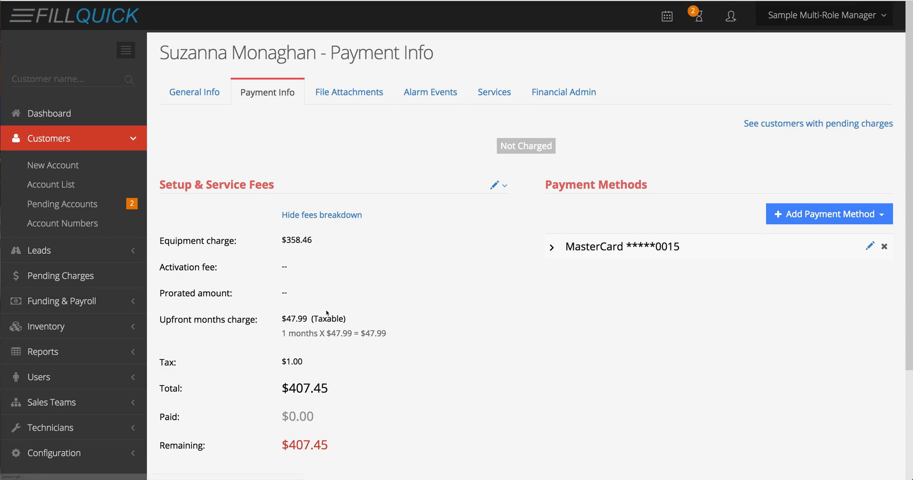
pyautogui.scroll(-3, 323, 316)
pyautogui.scroll(3, 323, 345)
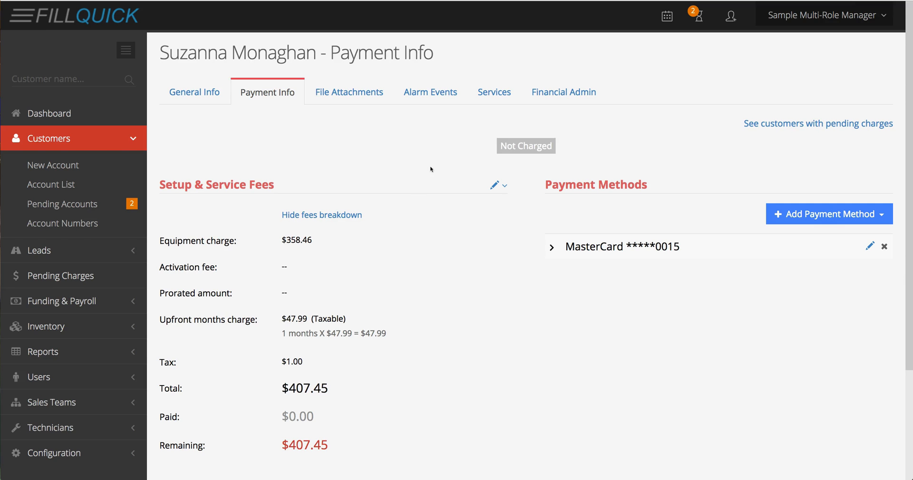
# Add a $407.45 setup payment charged to the customer's saved MasterCard, with the description "Thank you for your business".
pyautogui.click(522, 150)
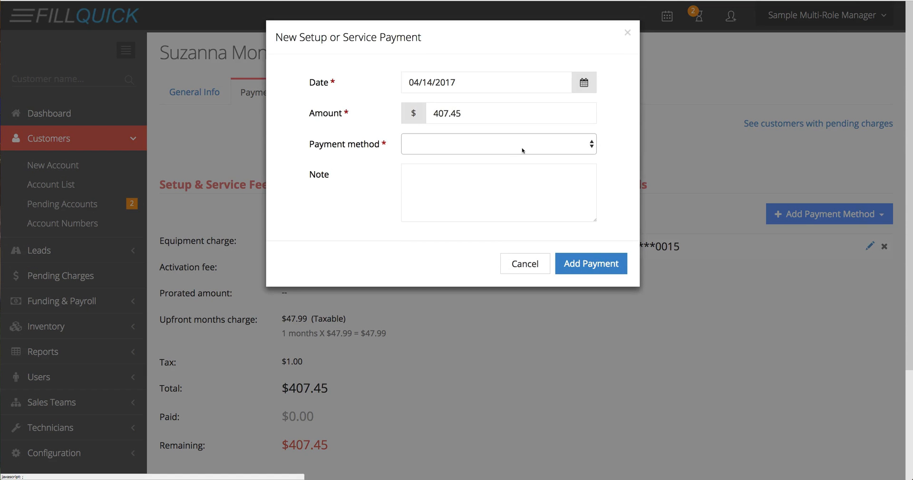
pyautogui.click(510, 149)
pyautogui.click(498, 174)
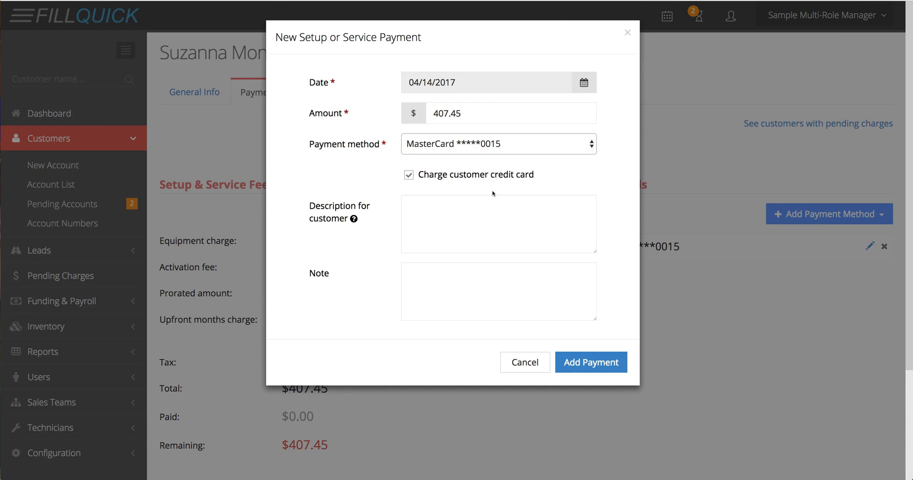
pyautogui.click(467, 228)
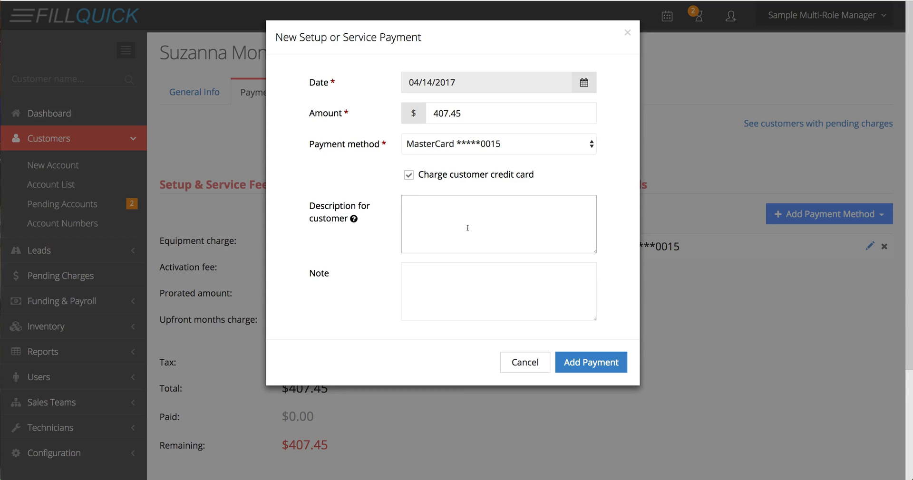
pyautogui.write('Thank you for your business')
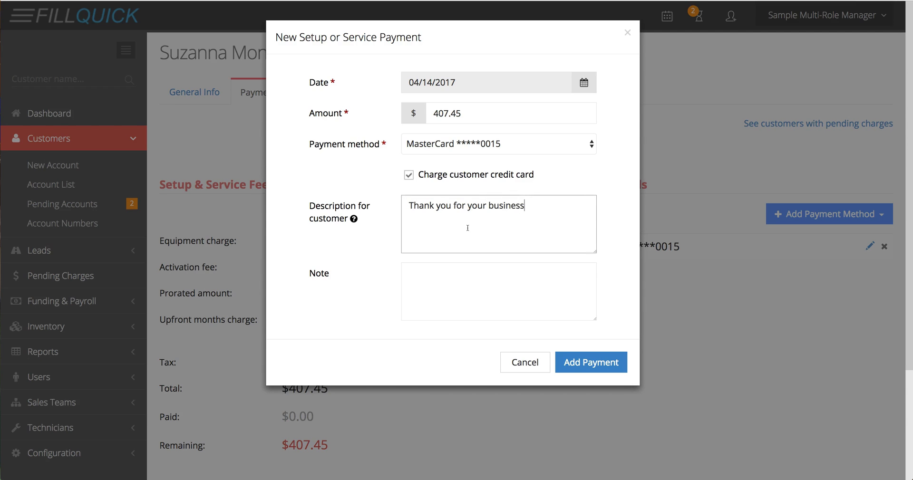
pyautogui.click(601, 360)
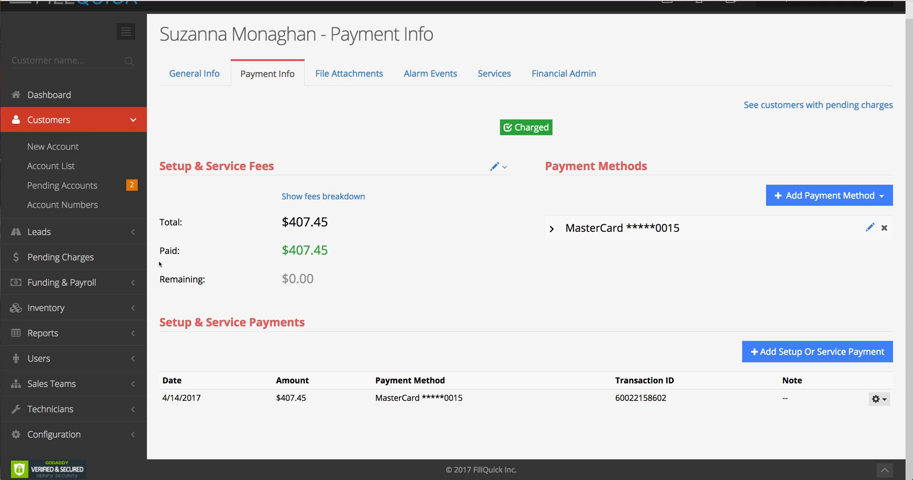
# Open Technician Payroll from the weekly funding and payroll tasks again.
pyautogui.click(95, 286)
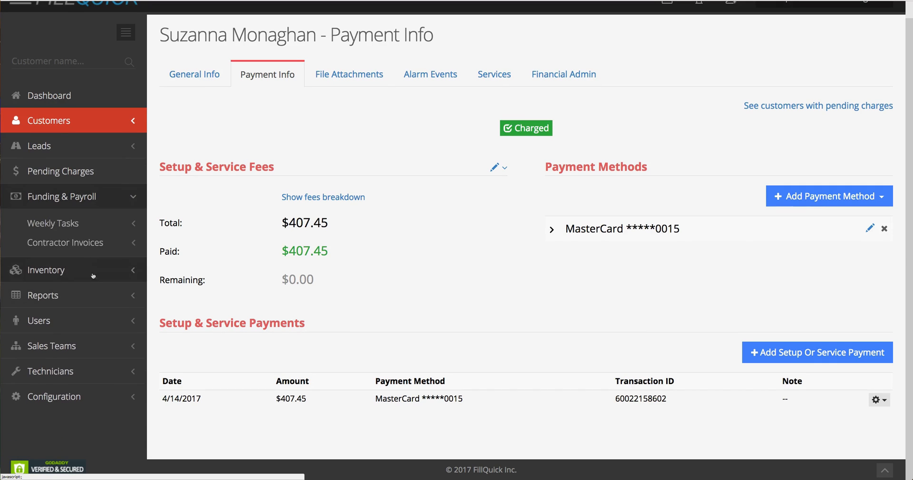
pyautogui.click(82, 229)
pyautogui.scroll(-1, 83, 231)
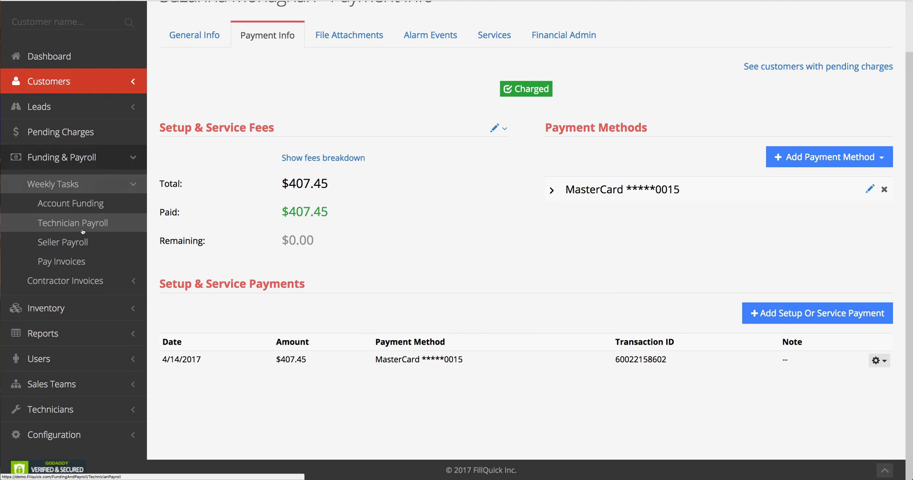
pyautogui.click(86, 229)
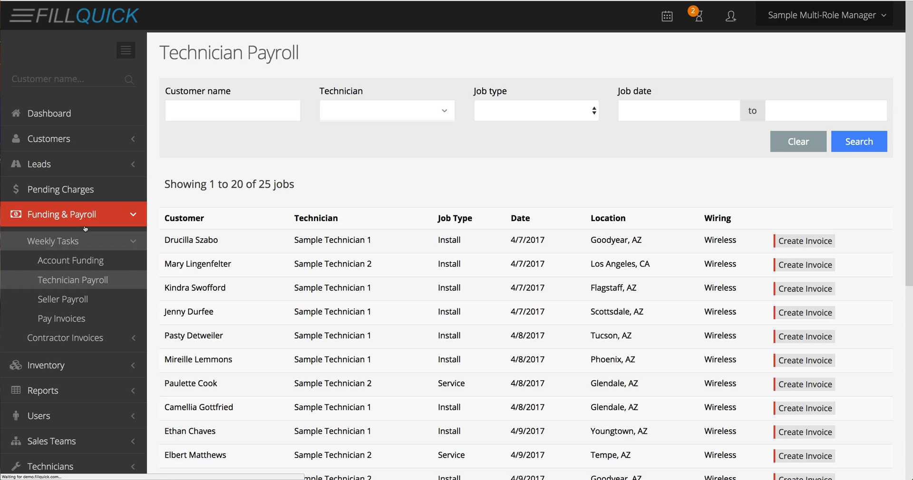
# Start a technician invoice for the 4/13/2017 Scottsdale install on the second page of jobs and review its account details.
pyautogui.scroll(-5, 410, 427)
pyautogui.scroll(-3, 410, 427)
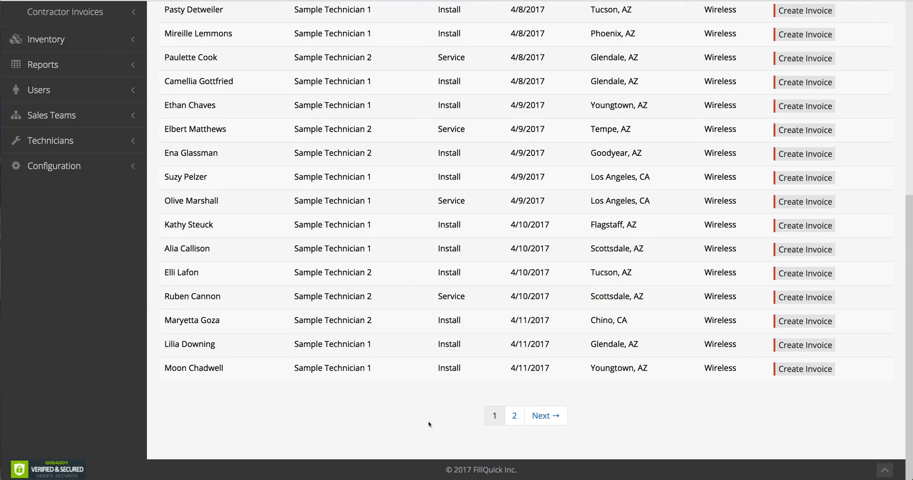
pyautogui.click(539, 414)
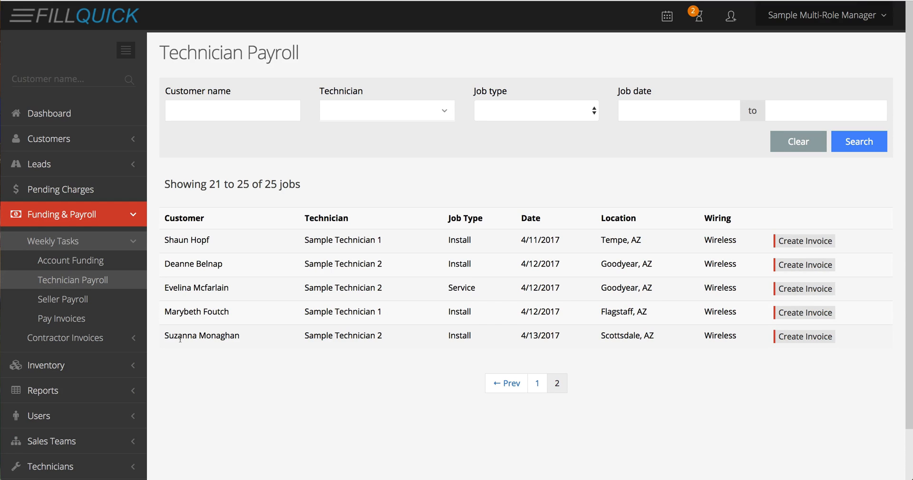
pyautogui.click(807, 338)
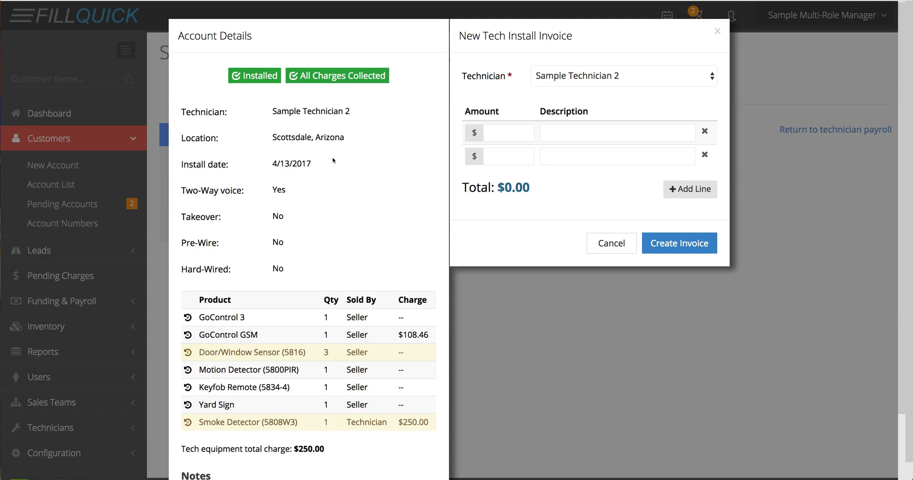
pyautogui.scroll(-3, 333, 161)
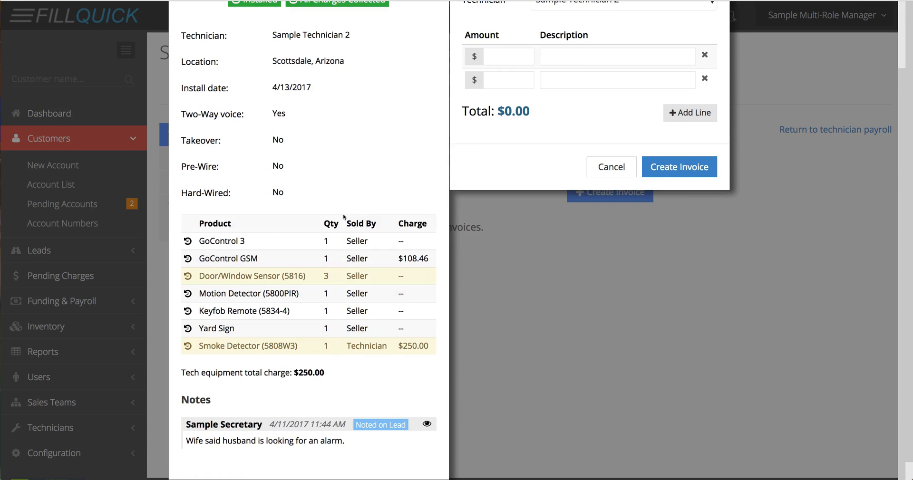
pyautogui.scroll(2, 411, 168)
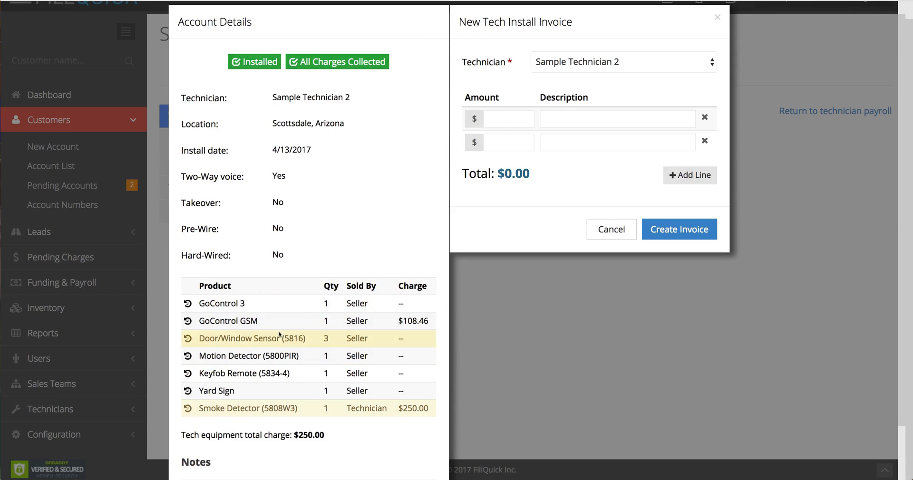
pyautogui.scroll(1, 305, 307)
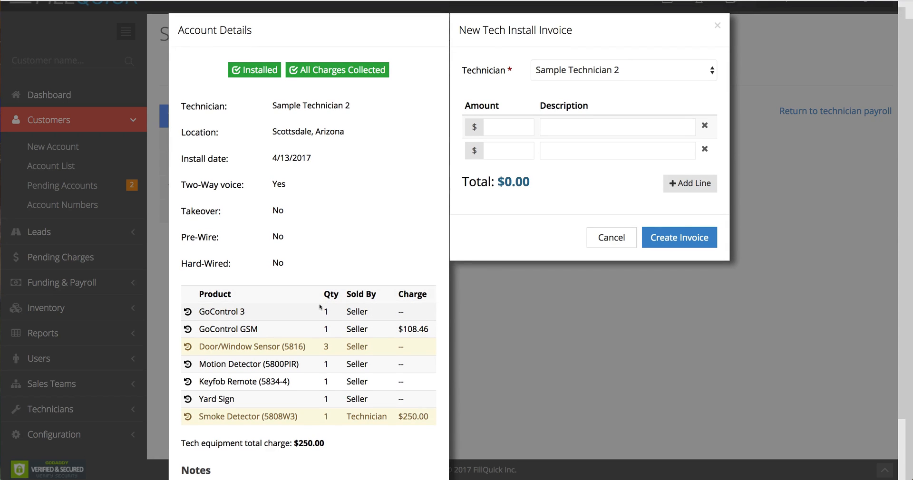
# Fill in the first invoice line with an amount of 150.00 and the description "Wireless Install".
pyautogui.click(508, 137)
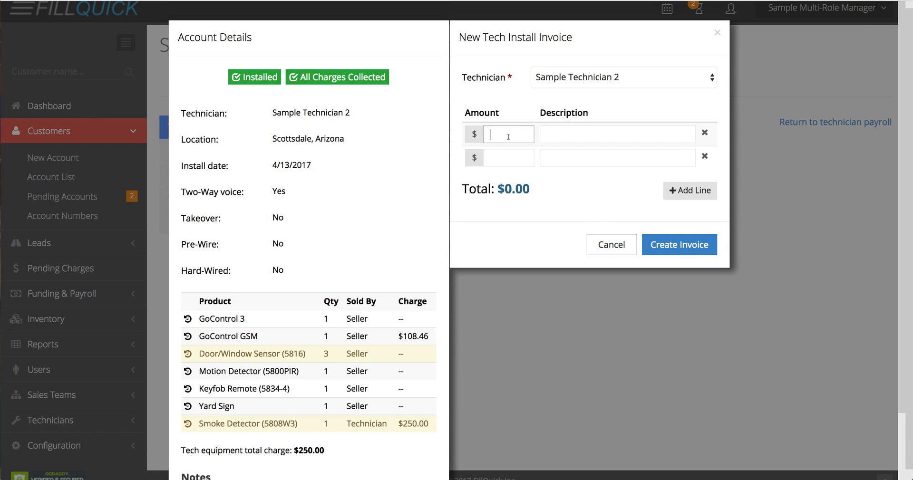
pyautogui.write('150.00')
pyautogui.press('Tab')
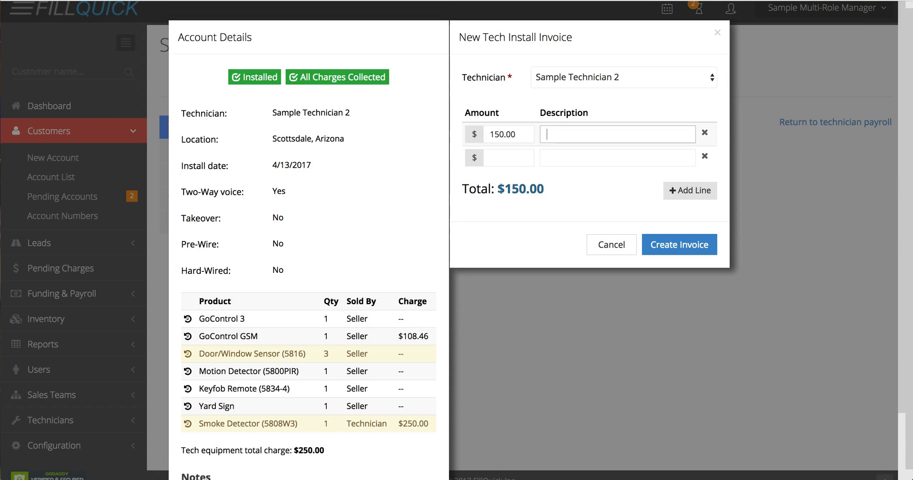
pyautogui.write('Wireless INstall')
pyautogui.press('BackSpace')
pyautogui.press('BackSpace')
pyautogui.press('BackSpace')
pyautogui.press('BackSpace')
pyautogui.press('BackSpace')
pyautogui.press('BackSpace')
pyautogui.write('all')
# Fill in the second invoice line with a deduction of -20.00 described as "Late fee".
pyautogui.click(501, 161)
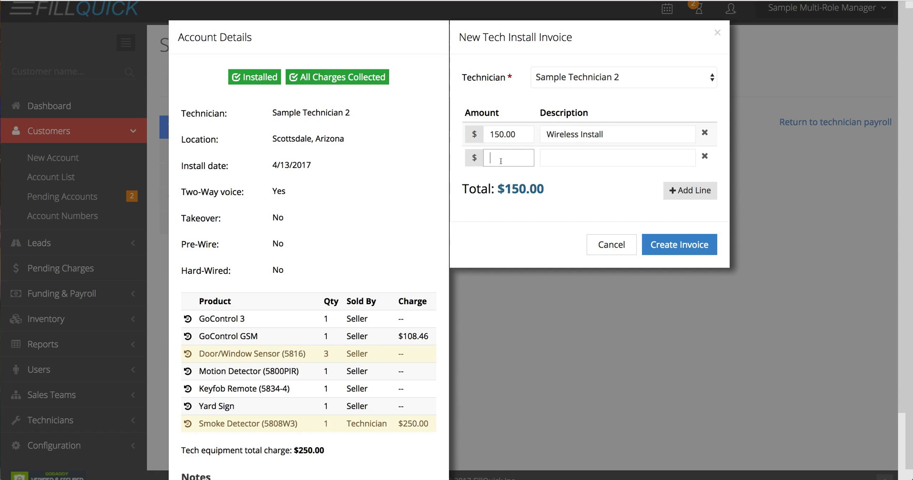
pyautogui.write('-20')
pyautogui.press('Tab')
pyautogui.write('Late fee')
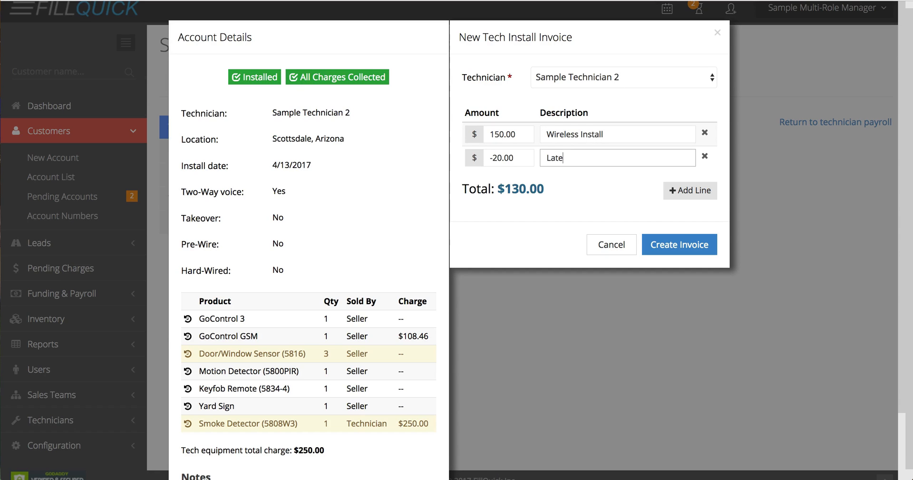
# Add a third invoice line of 50.00 for the technician-sold equipment, described as "Smoke detector upgrade".
pyautogui.click(666, 190)
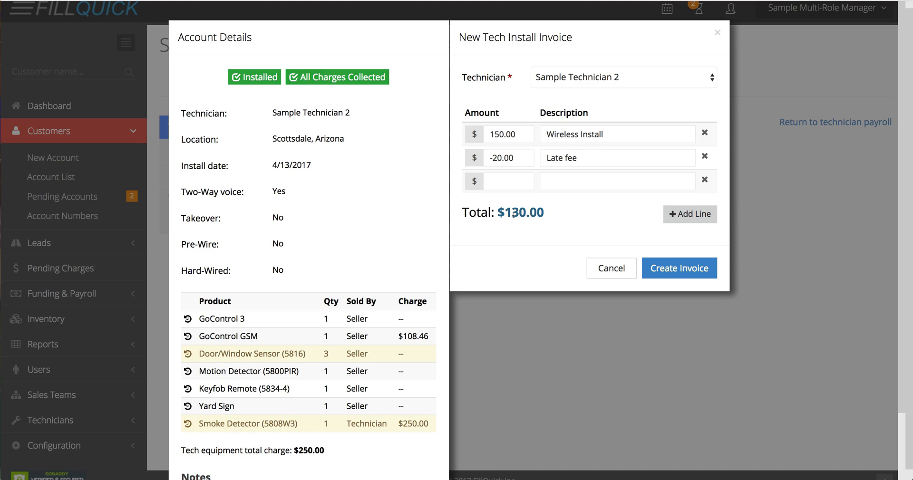
pyautogui.scroll(-1, 407, 415)
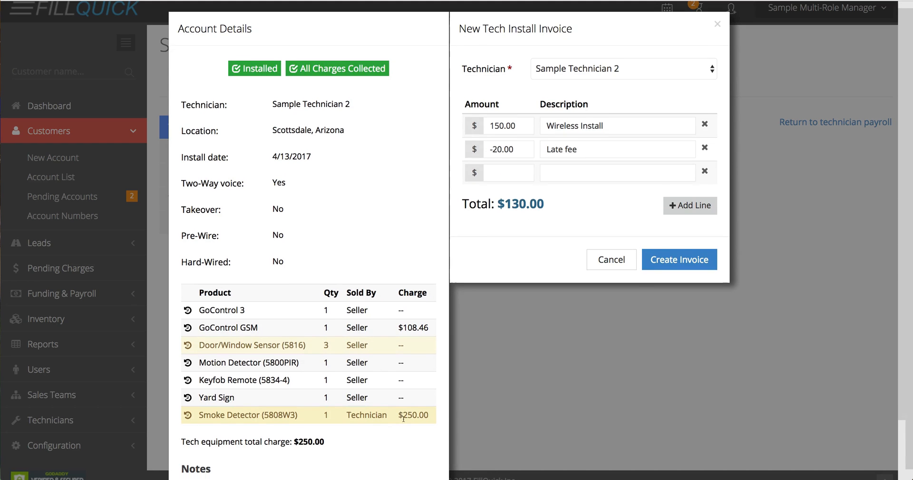
pyautogui.scroll(-1, 407, 415)
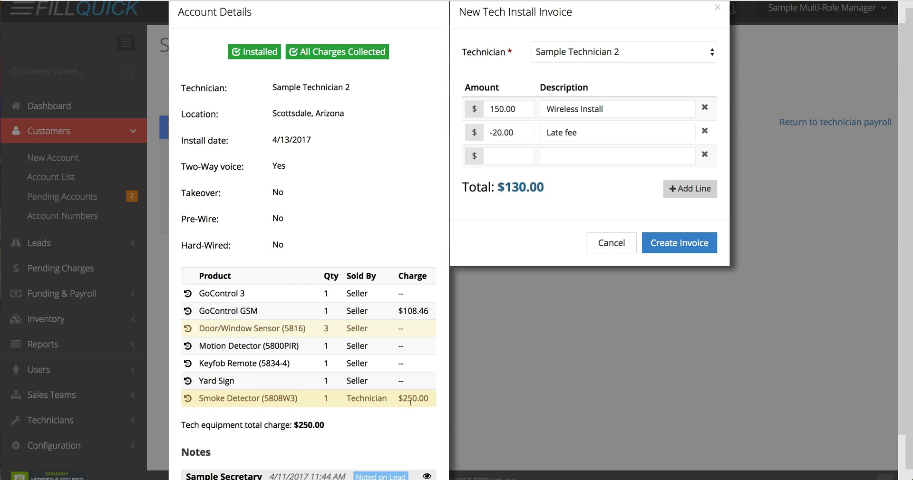
pyautogui.click(506, 155)
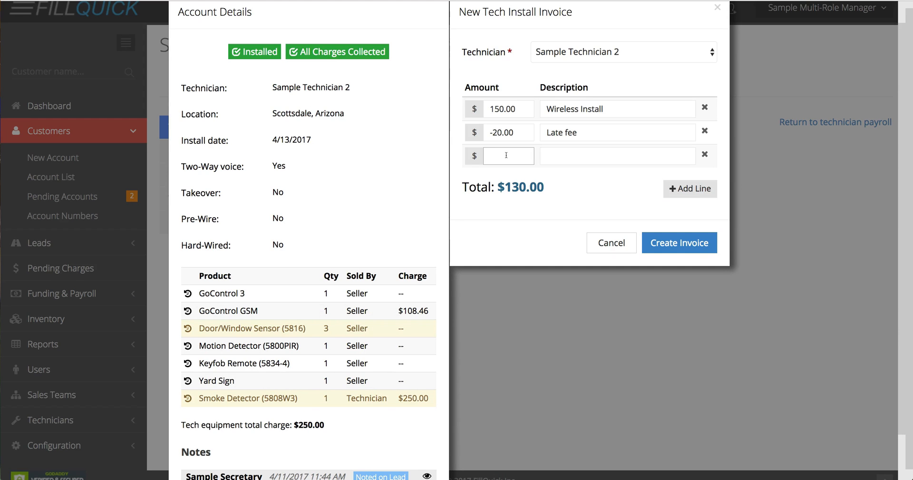
pyautogui.write('50')
pyautogui.press('Tab')
pyautogui.write('Smo')
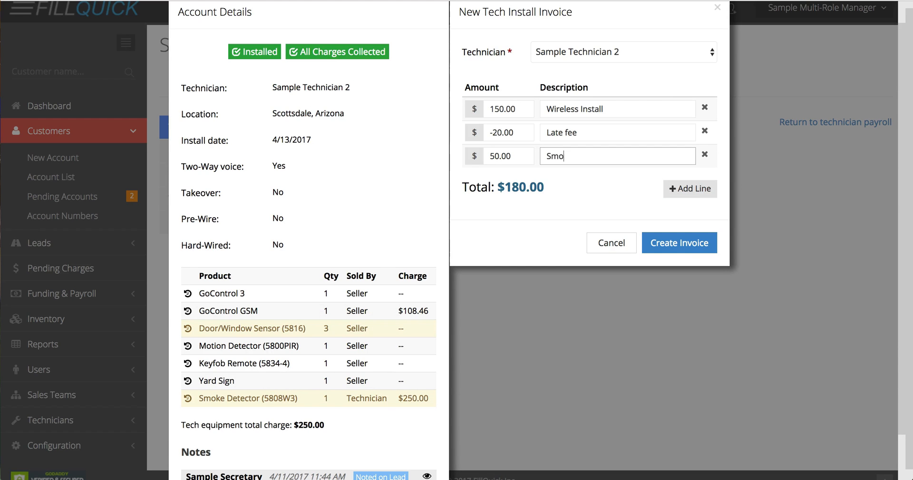
pyautogui.write('ke detector upgrade')
# Check the invoice total and the selected technician, and create the tech install invoice.
pyautogui.click(511, 193)
pyautogui.moveTo(506, 186); pyautogui.dragTo(547, 191)
pyautogui.click(550, 195)
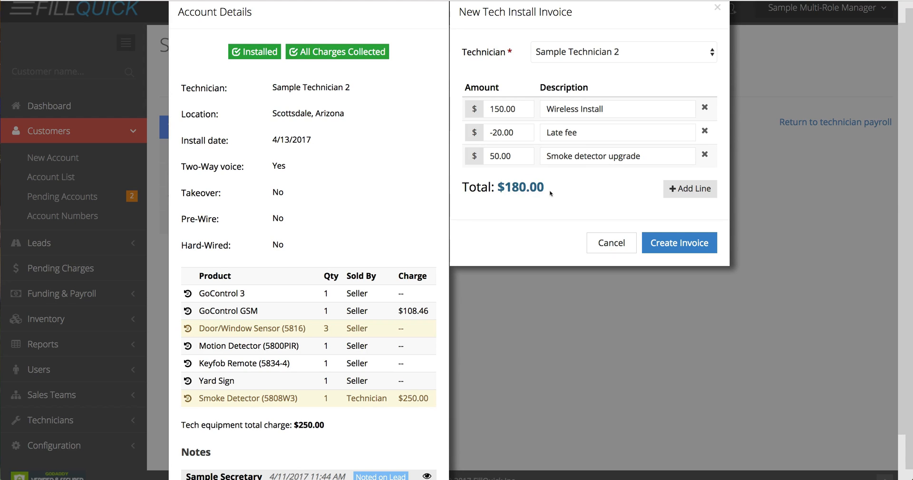
pyautogui.scroll(1, 572, 152)
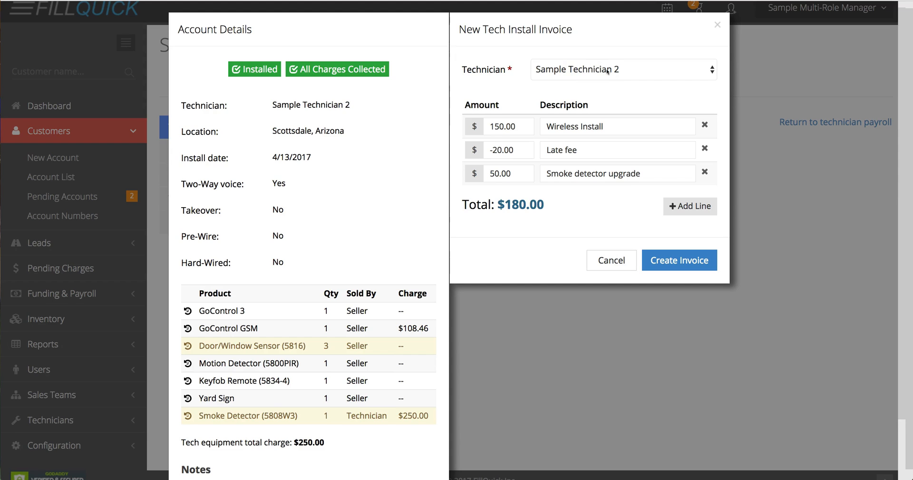
pyautogui.click(670, 261)
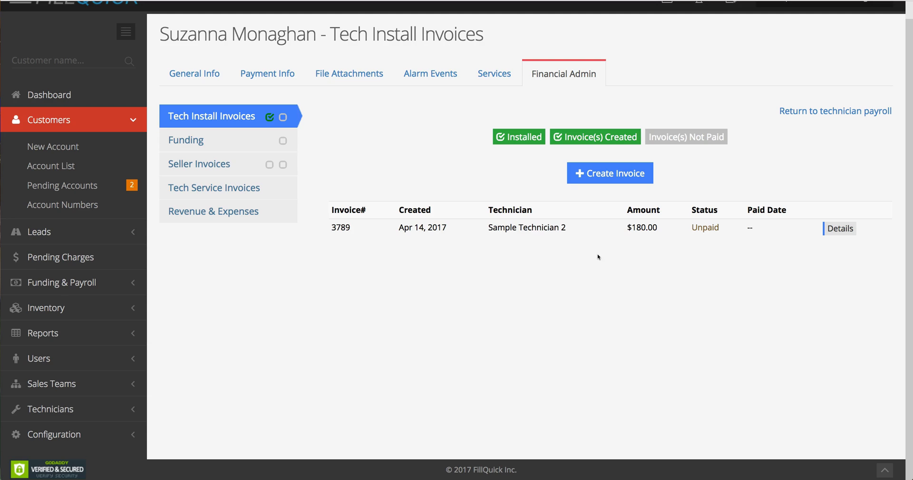
# Return to the technician payroll list and filter the jobs by job date from 04/11/2017 to 04/14/2017.
pyautogui.click(821, 114)
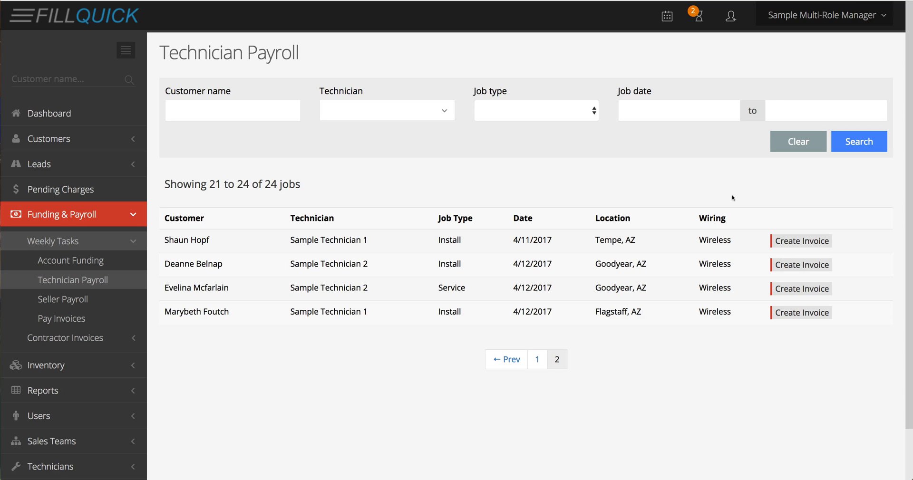
pyautogui.click(513, 364)
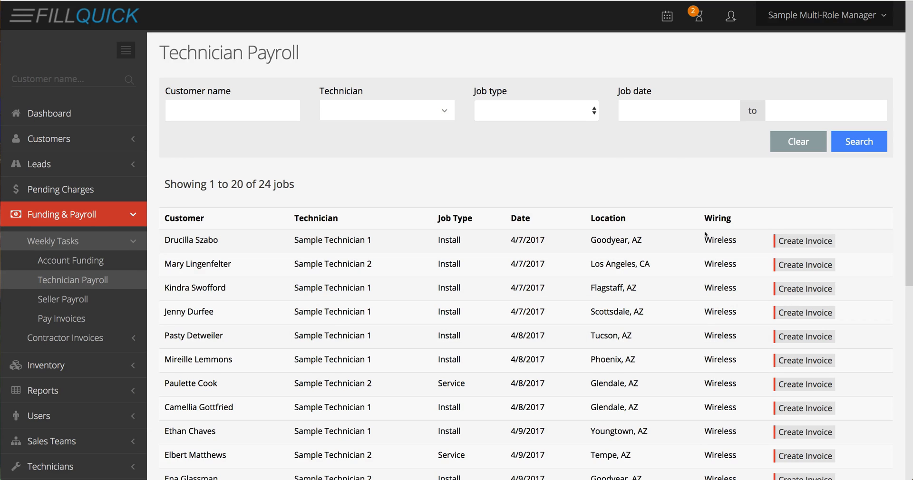
pyautogui.click(691, 111)
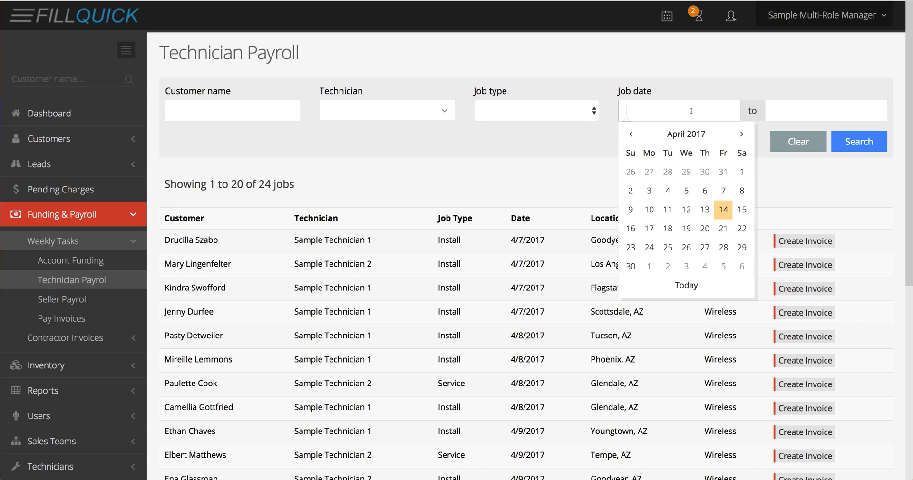
pyautogui.click(668, 210)
pyautogui.click(792, 111)
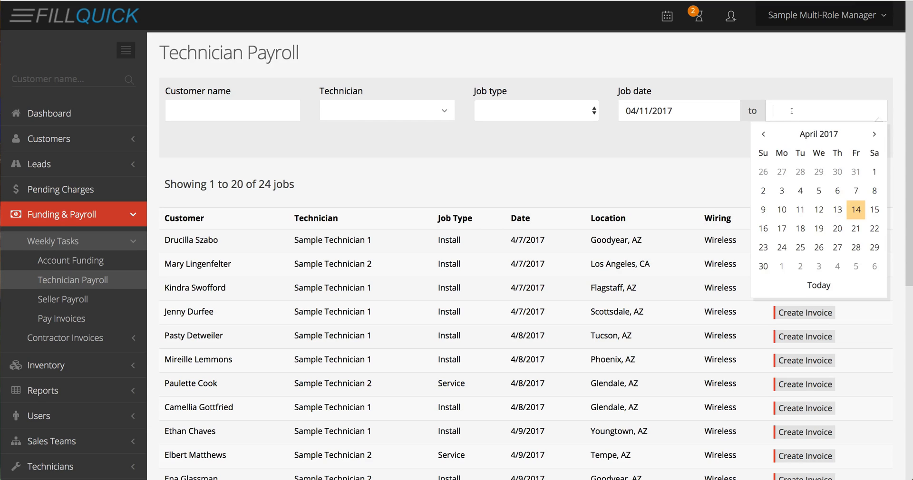
pyautogui.click(856, 210)
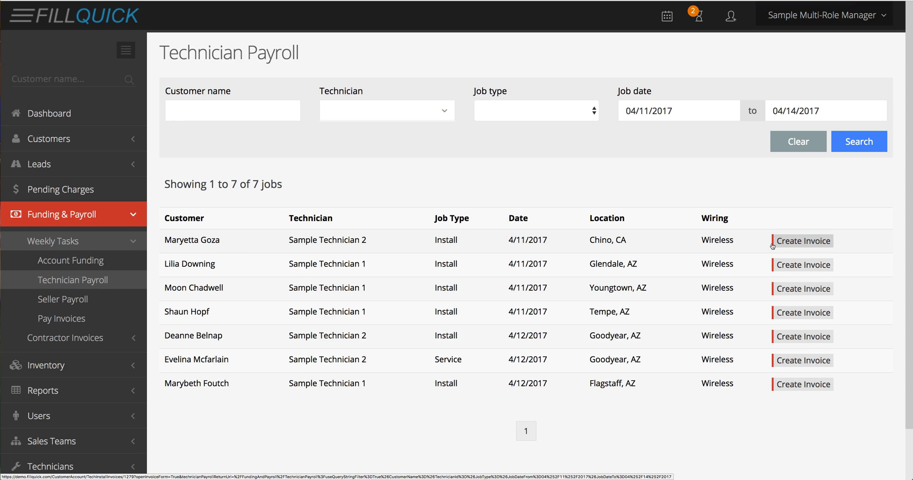
# Open a new tech install invoice for the Glendale, AZ job and review its account details, equipment and notes.
pyautogui.click(803, 265)
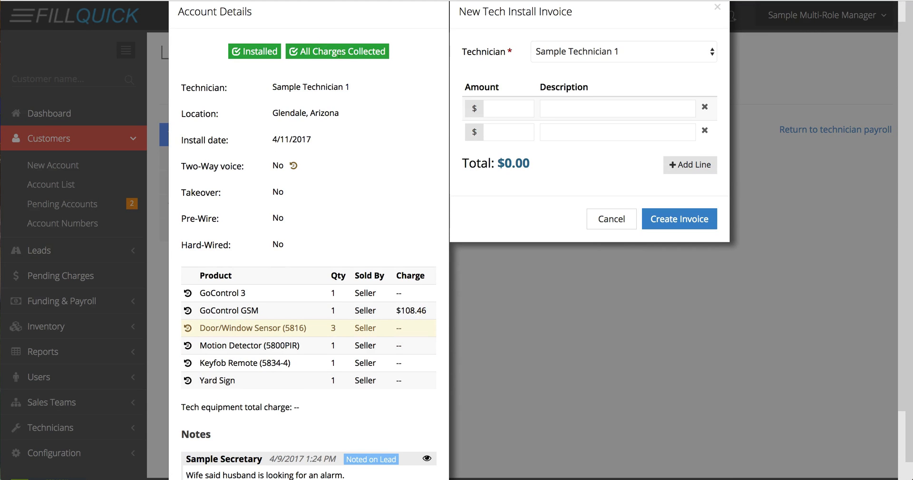
pyautogui.scroll(-4, 361, 228)
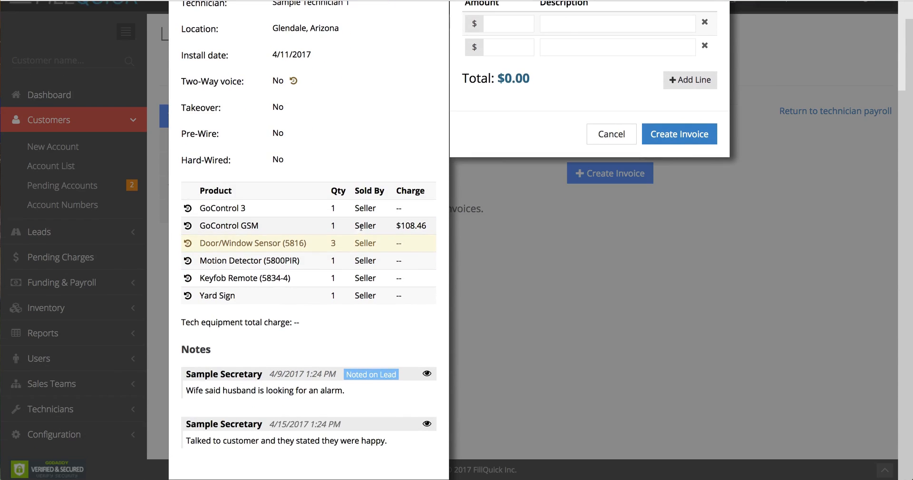
pyautogui.scroll(4, 313, 327)
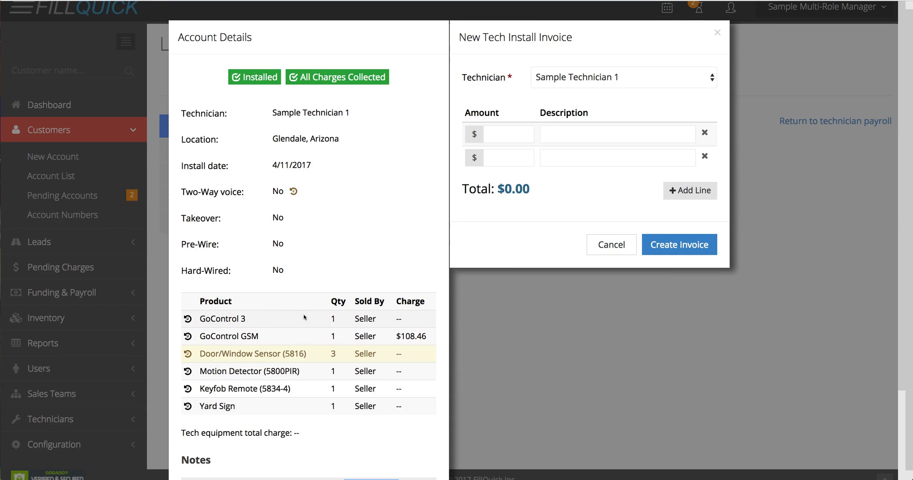
# Fill in the first invoice line with 150.00 described as "Wireless Install" and create the Glendale job's invoice.
pyautogui.click(505, 134)
pyautogui.write('150')
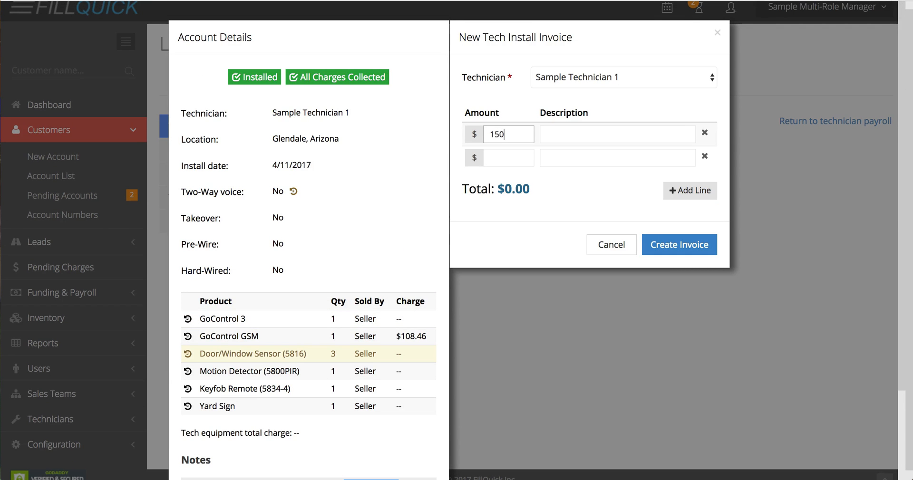
pyautogui.press('Tab')
pyautogui.write('Wire')
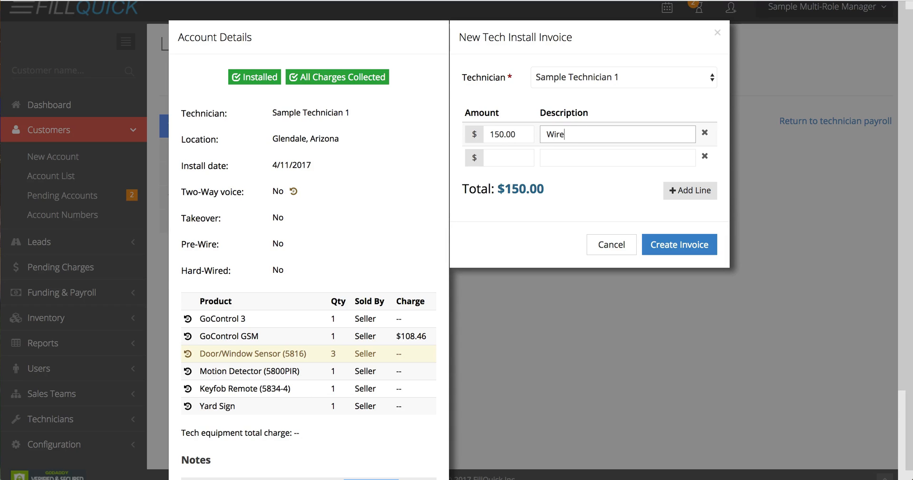
pyautogui.write('less Install')
pyautogui.click(672, 249)
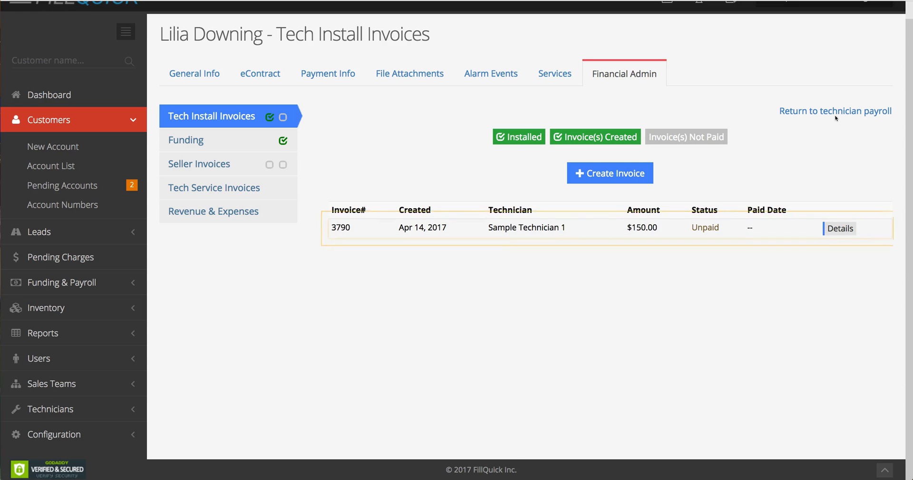
# Return to the technician payroll list and check how many jobs remain in the filtered date range.
pyautogui.click(835, 113)
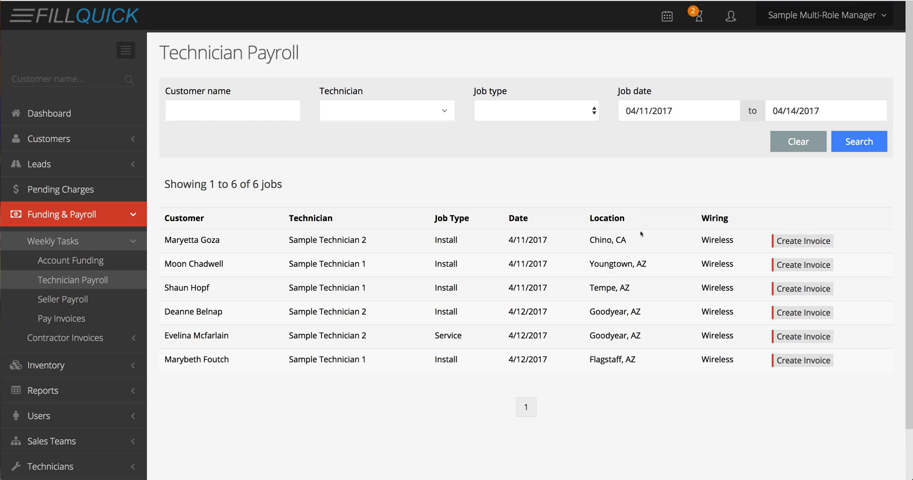
pyautogui.moveTo(253, 183); pyautogui.dragTo(280, 180)
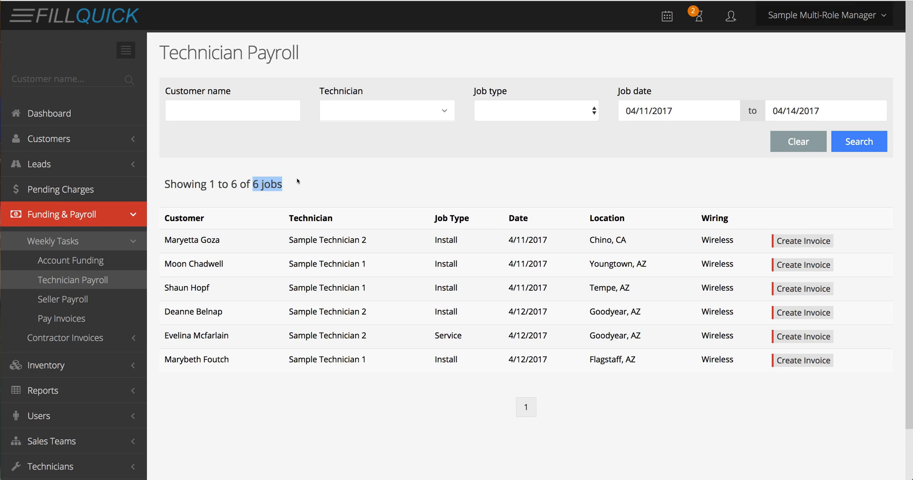
pyautogui.click(299, 182)
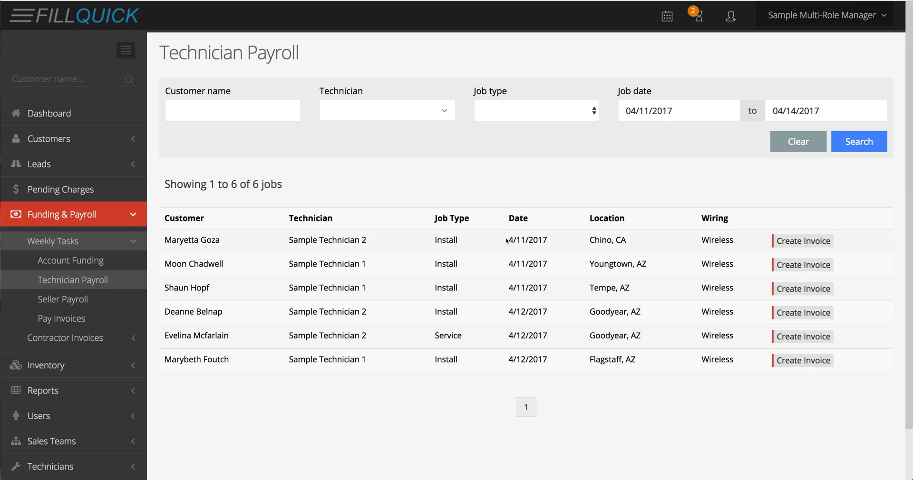
# Open a new tech install invoice for the Youngtown, AZ job and review its account details, equipment and notes.
pyautogui.click(787, 269)
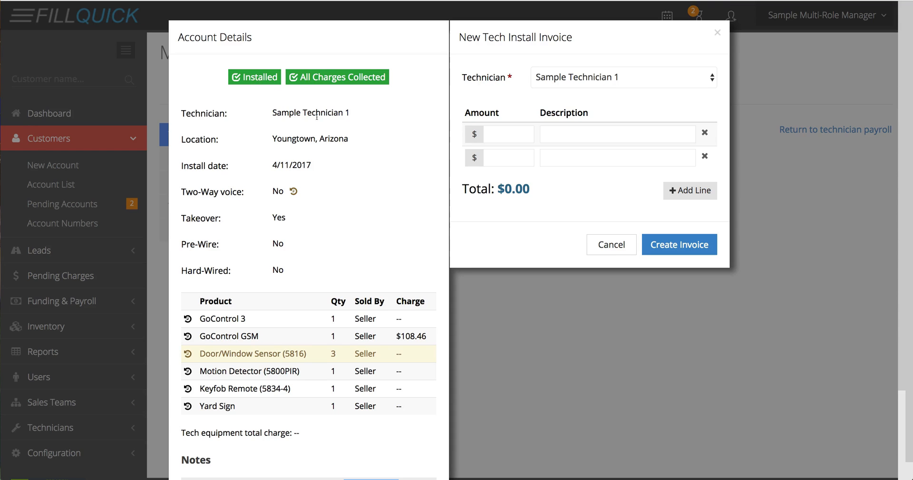
pyautogui.scroll(-2, 367, 205)
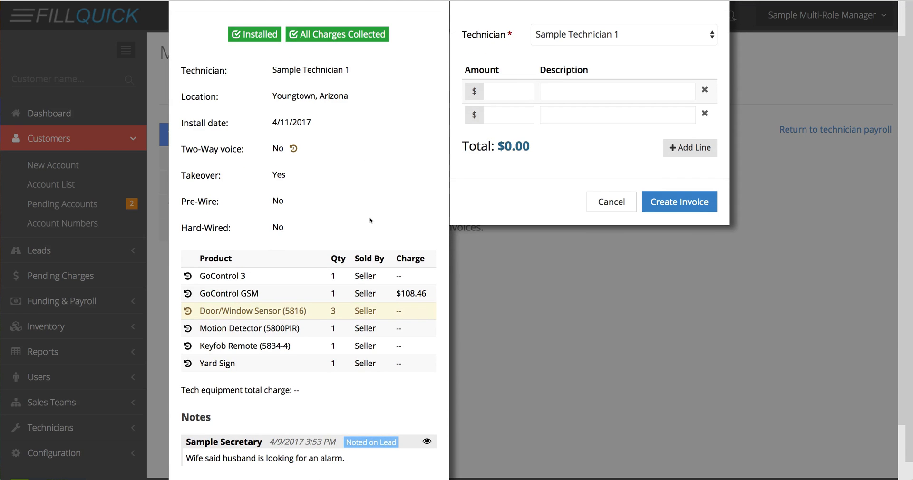
pyautogui.scroll(-2, 377, 240)
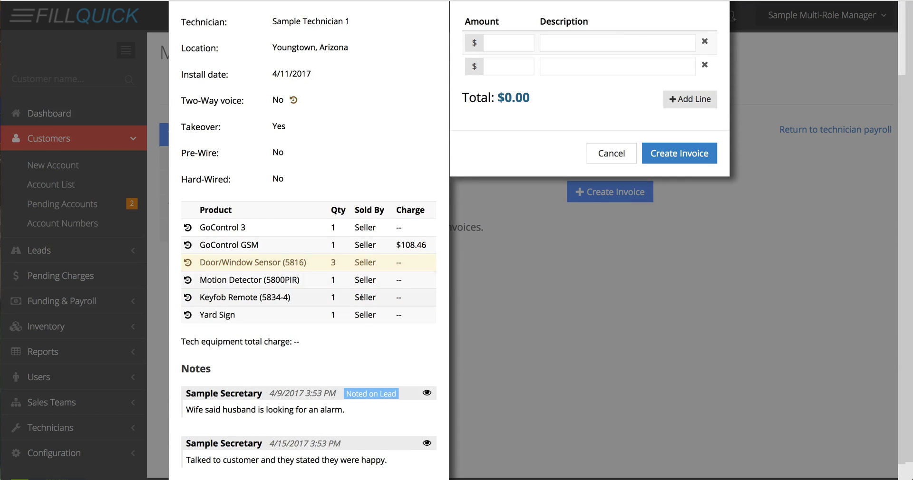
pyautogui.scroll(-1, 361, 297)
pyautogui.scroll(2, 286, 366)
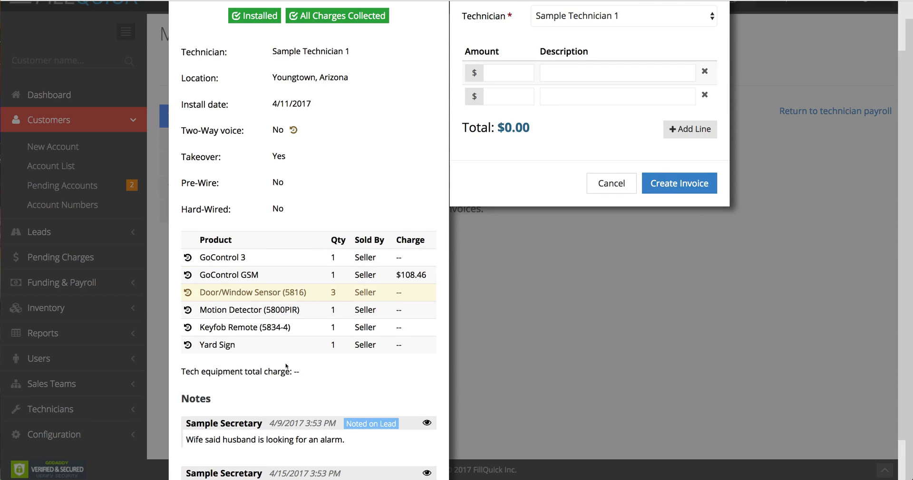
pyautogui.scroll(2, 287, 367)
pyautogui.scroll(1, 217, 323)
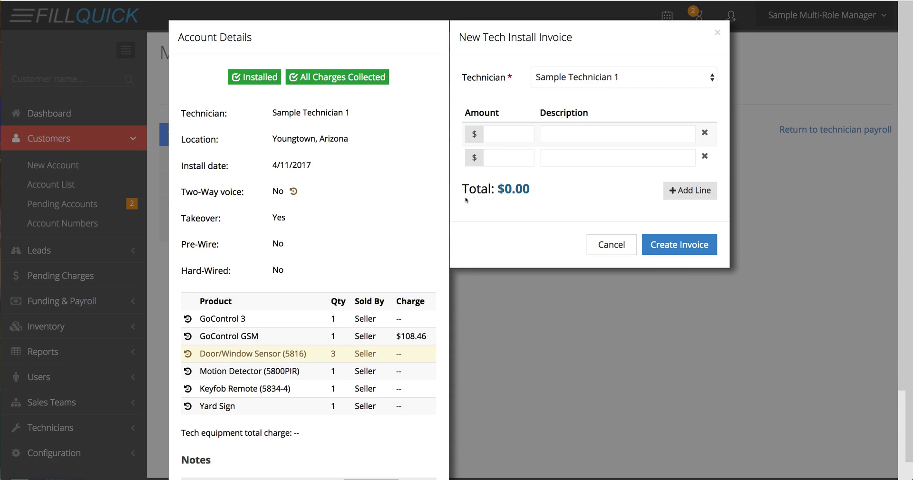
# Enter a 150.00 invoice line described as "Wireless Install" and create the Youngtown job's invoice.
pyautogui.click(504, 134)
pyautogui.write('150')
pyautogui.press('Tab')
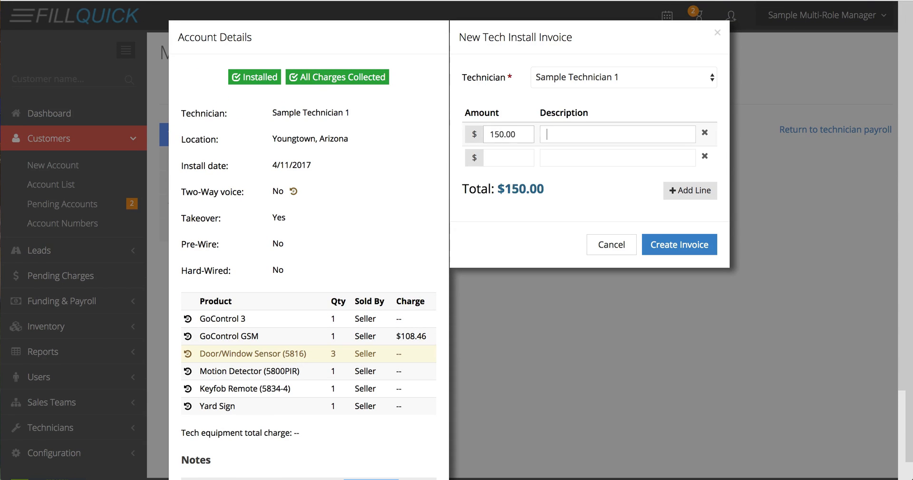
pyautogui.write('Wire')
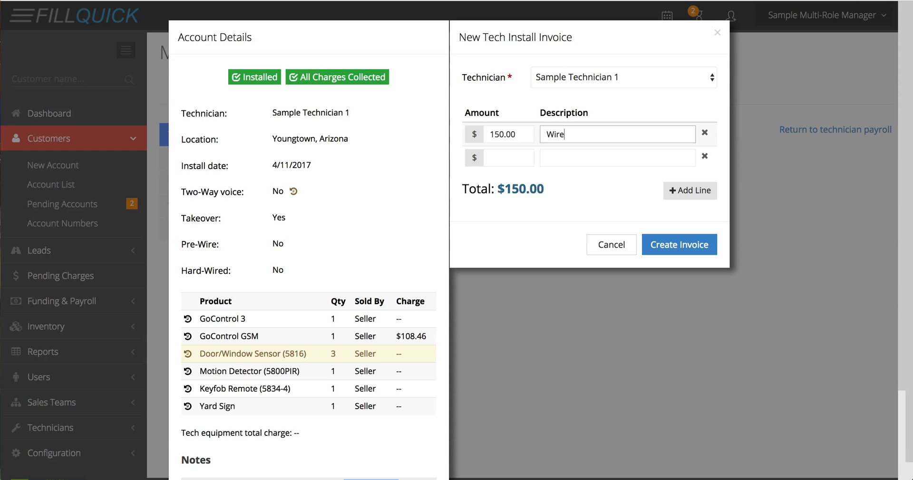
pyautogui.write('less INstall')
pyautogui.press('BackSpace')
pyautogui.write('n')
pyautogui.click(668, 244)
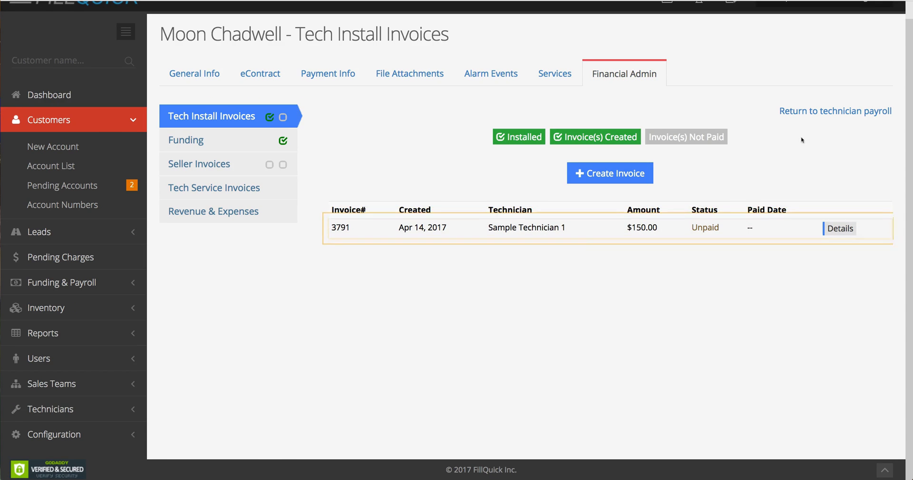
# Leave the finished invoice, open the contractor invoice payment page and retrieve the unpaid invoices of technician Sample Technician 1.
pyautogui.click(833, 112)
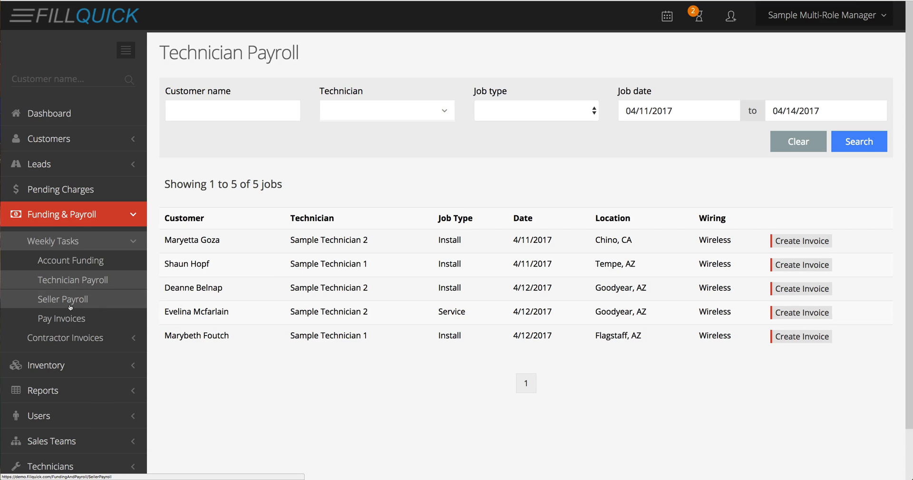
pyautogui.click(63, 320)
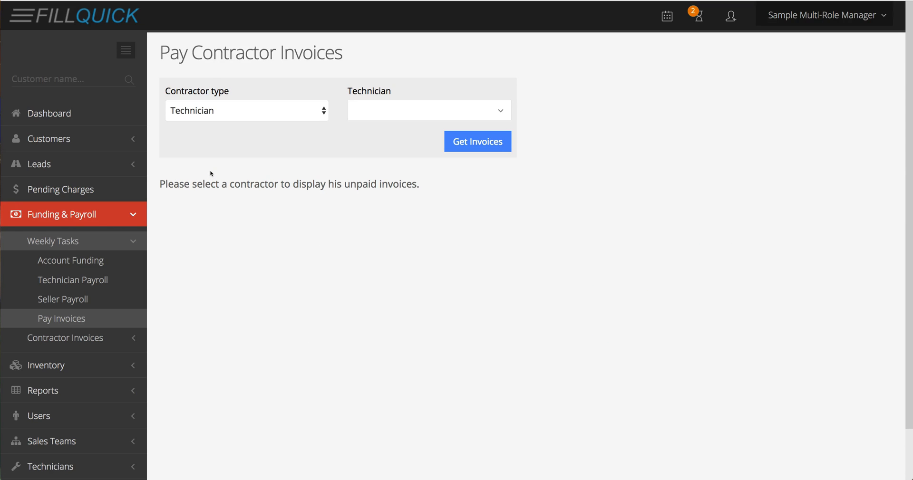
pyautogui.click(236, 112)
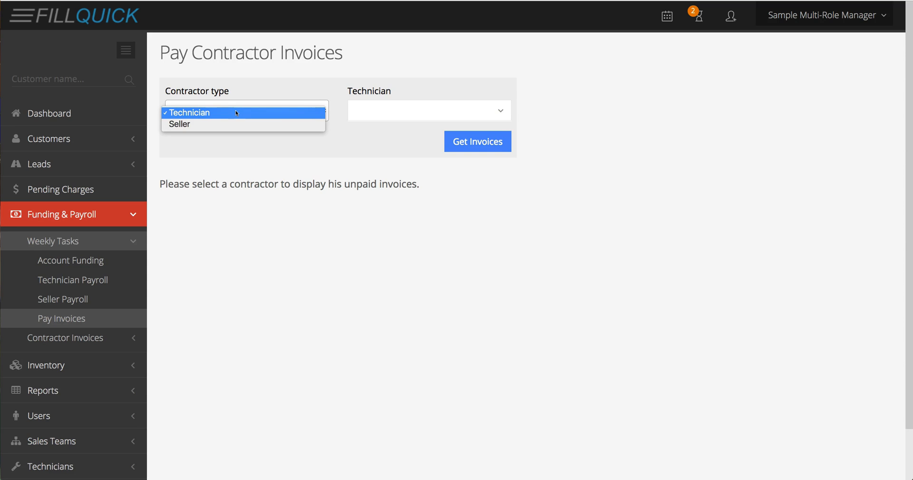
pyautogui.click(236, 113)
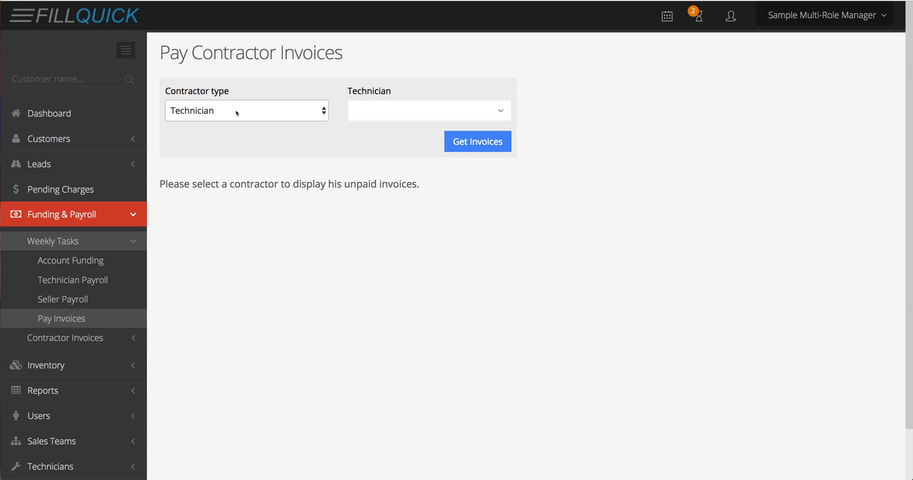
pyautogui.click(387, 109)
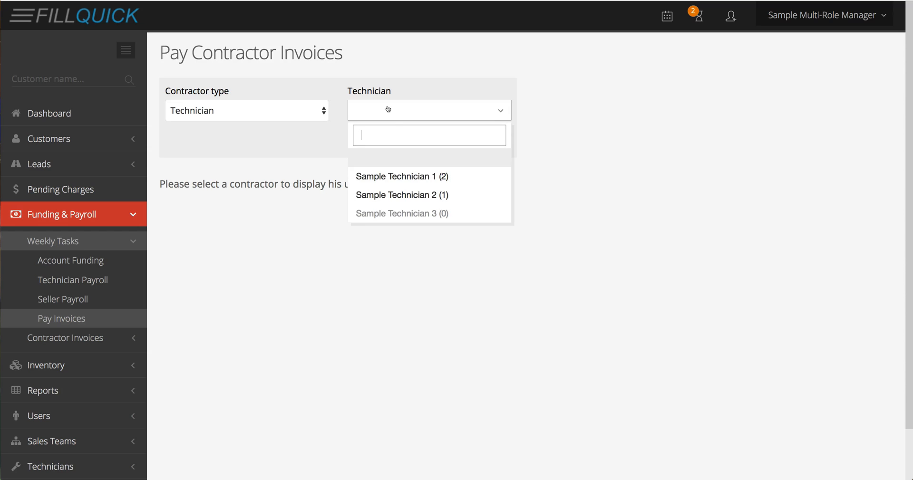
pyautogui.click(407, 180)
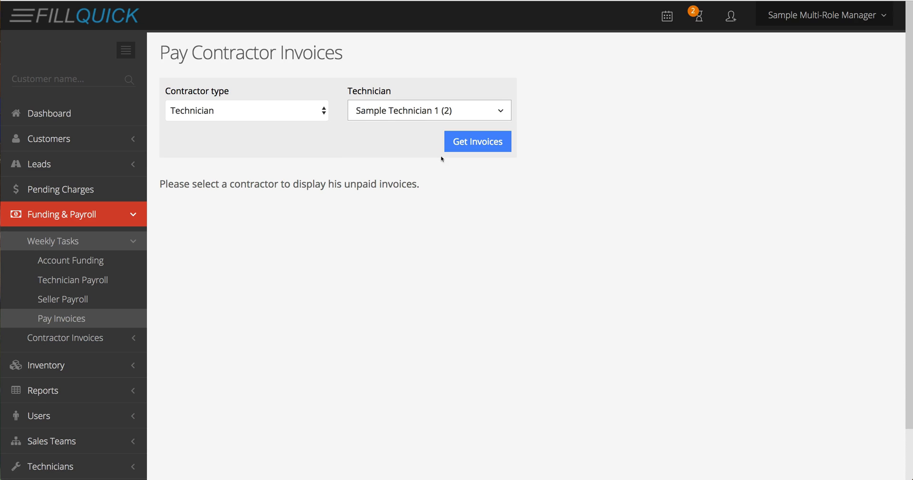
pyautogui.click(476, 145)
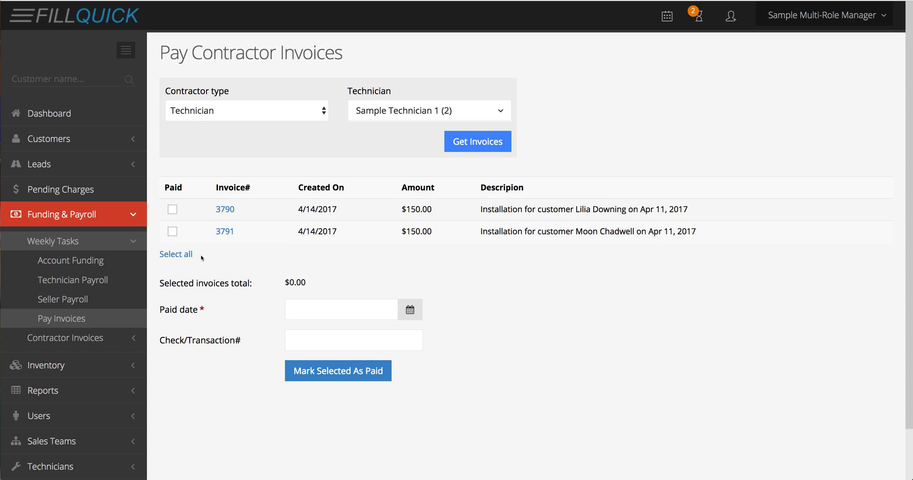
# Mark all of the technician's listed invoices as paid with paid date 04/14/2017 and the check/transaction number.
pyautogui.click(186, 256)
pyautogui.click(314, 316)
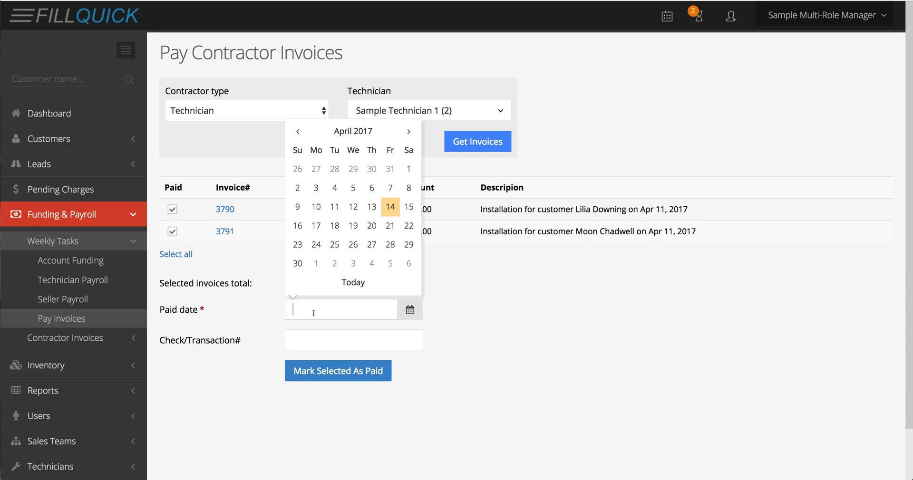
pyautogui.click(390, 208)
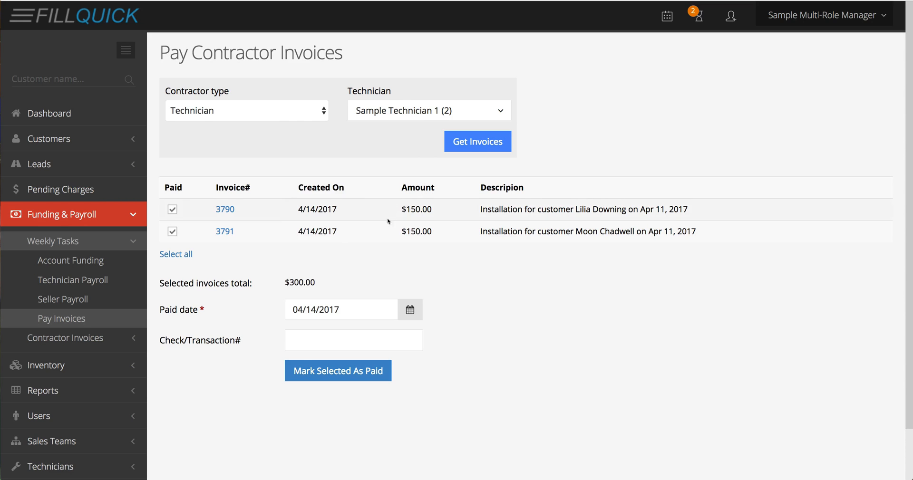
pyautogui.click(332, 345)
pyautogui.write('4567')
pyautogui.click(339, 371)
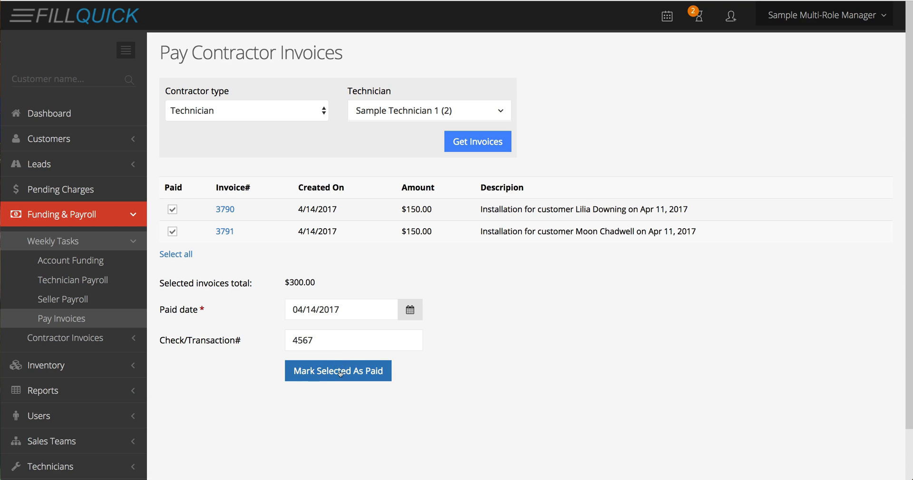